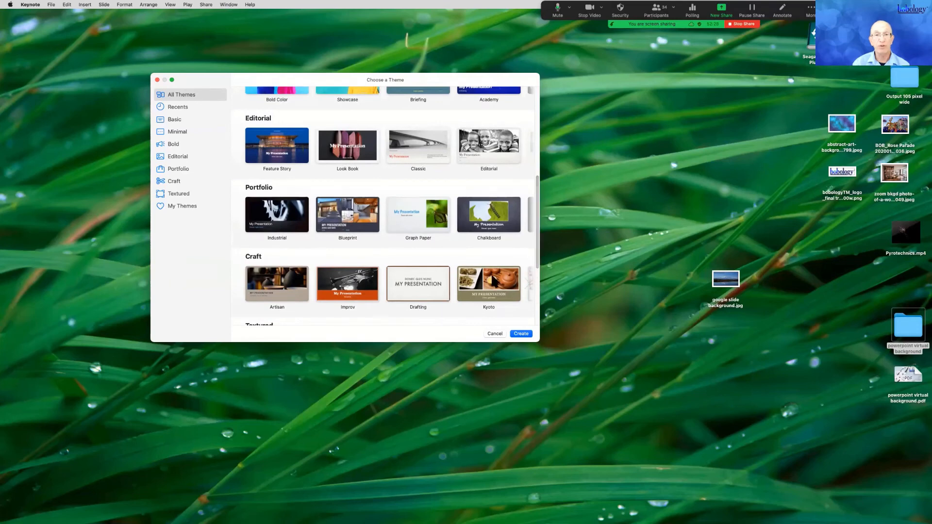
{"action": "left_click", "coordinate": [527, 284]}
{"action": "left_click", "coordinate": [527, 214]}
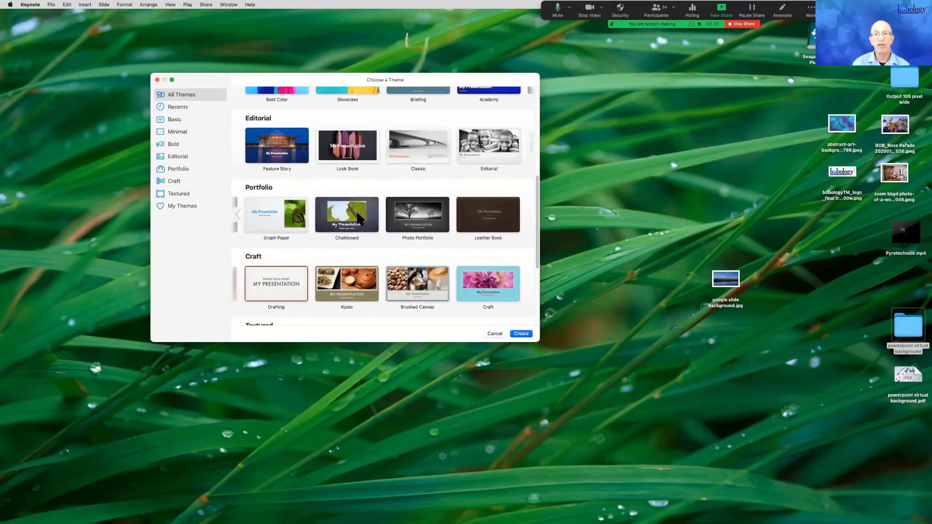
{"action": "left_click", "coordinate": [351, 211]}
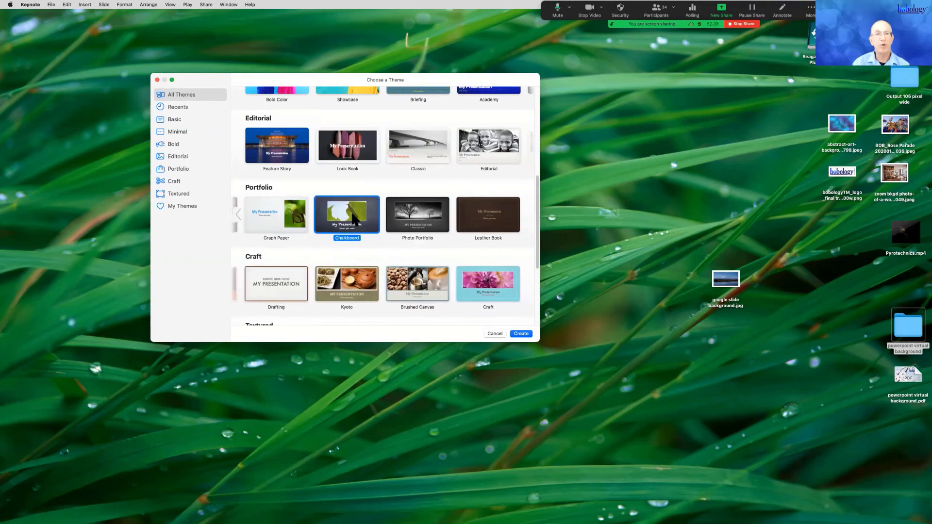
{"action": "scroll", "coordinate": [339, 216], "scroll_direction": "left", "scroll_amount": 3}
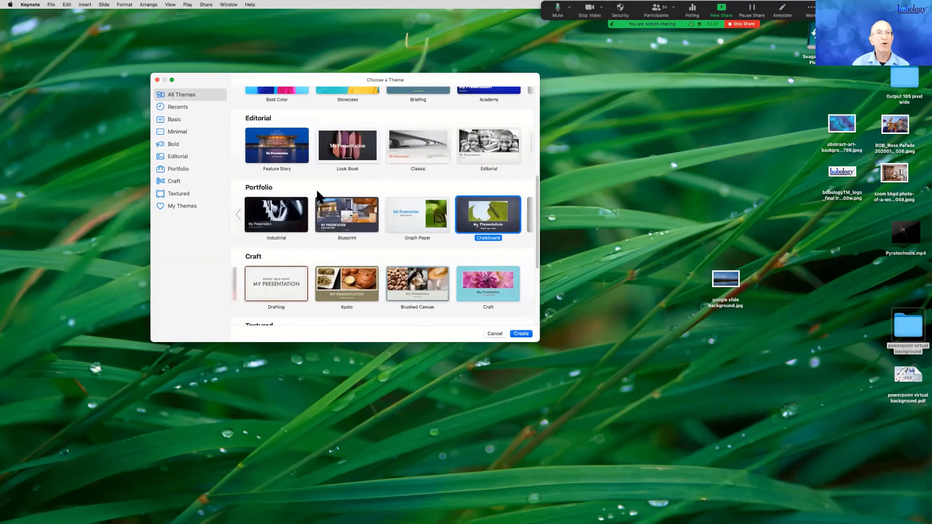
{"action": "scroll", "coordinate": [316, 188], "scroll_direction": "up", "scroll_amount": 10}
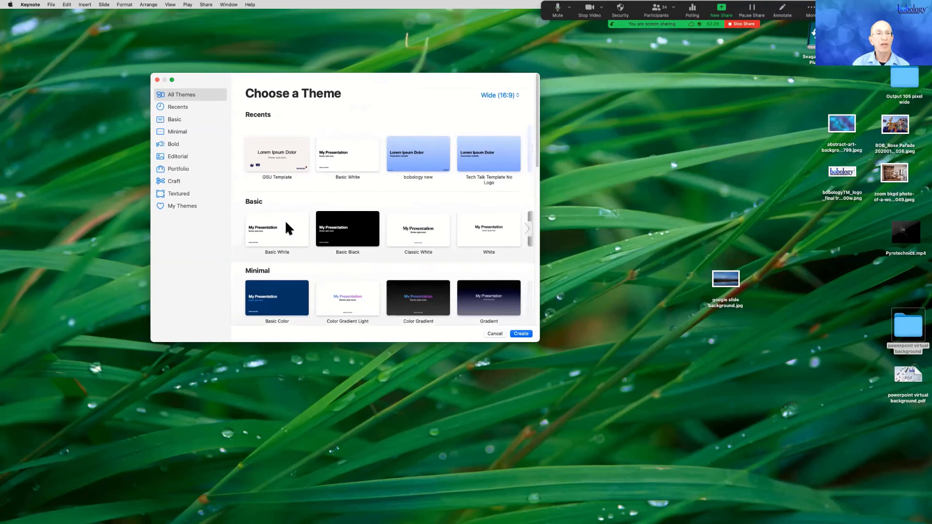
Step: Create a new presentation with the Basic White theme in Wide (16:9) format
{"action": "left_click", "coordinate": [283, 220]}
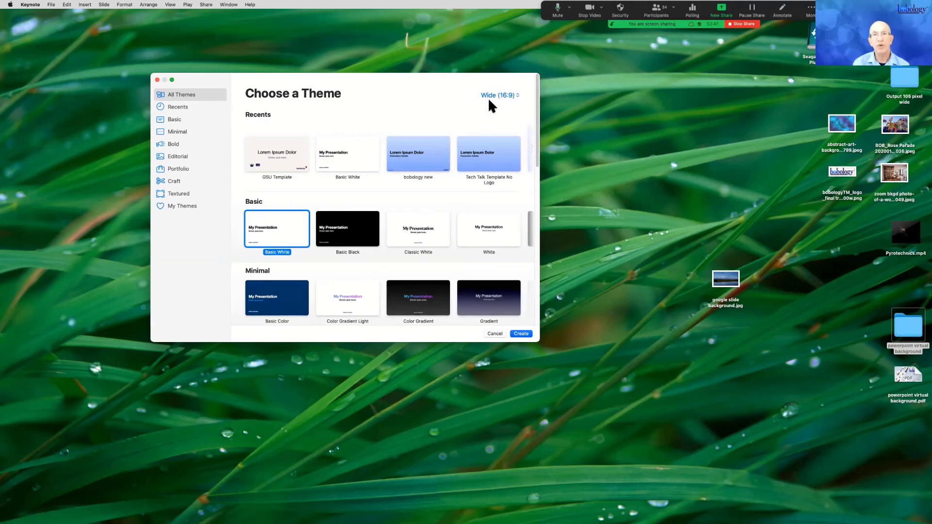
{"action": "left_click", "coordinate": [516, 95]}
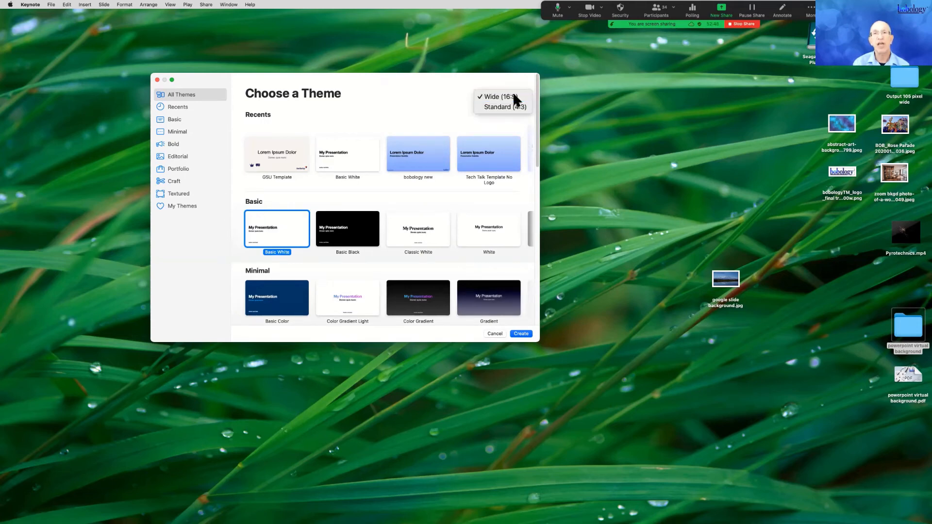
{"action": "left_click", "coordinate": [513, 93]}
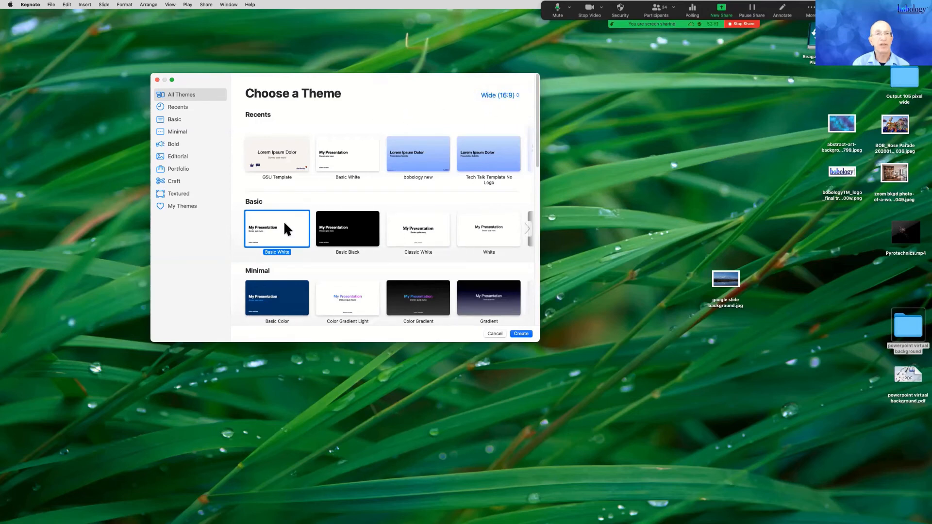
{"action": "left_click", "coordinate": [523, 334]}
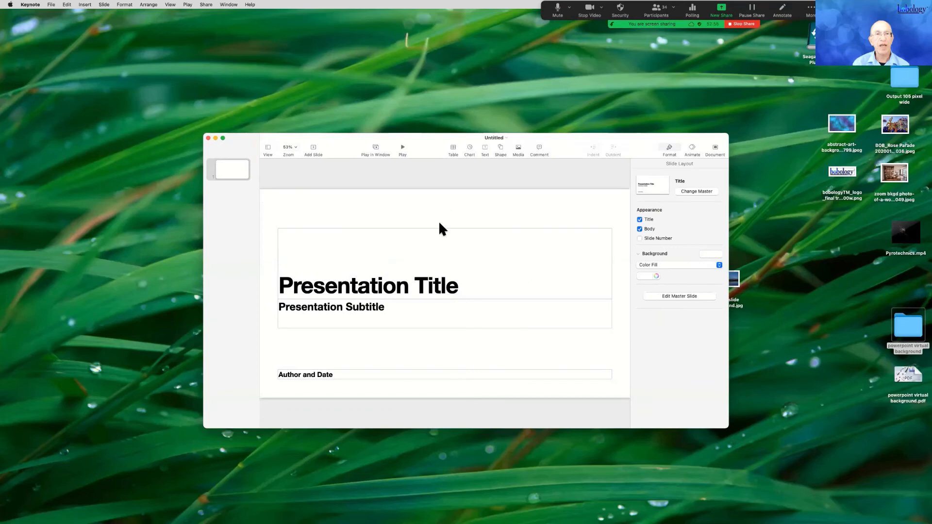
Step: Move the presentation window clear of the desktop image files and change the slide's master to Blank
{"action": "left_click_drag", "start_coordinate": [347, 147], "coordinate": [274, 85]}
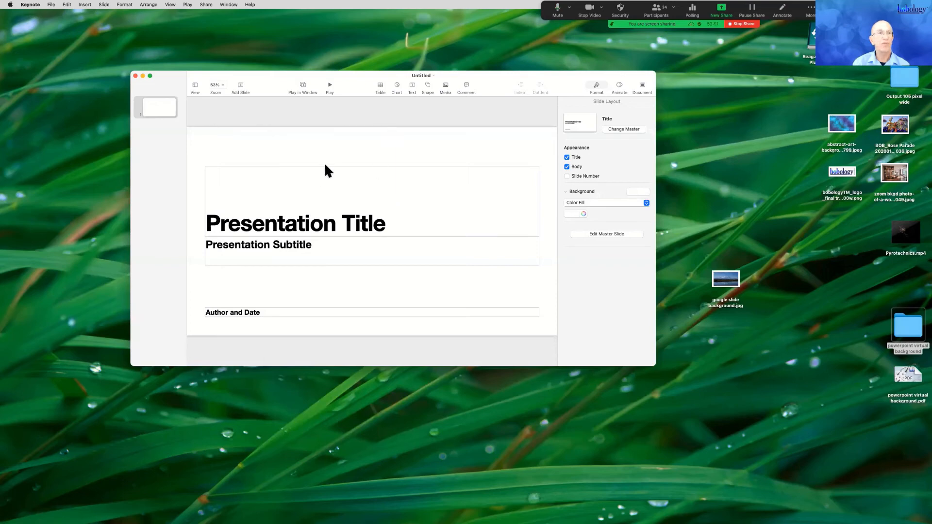
{"action": "left_click", "coordinate": [620, 129]}
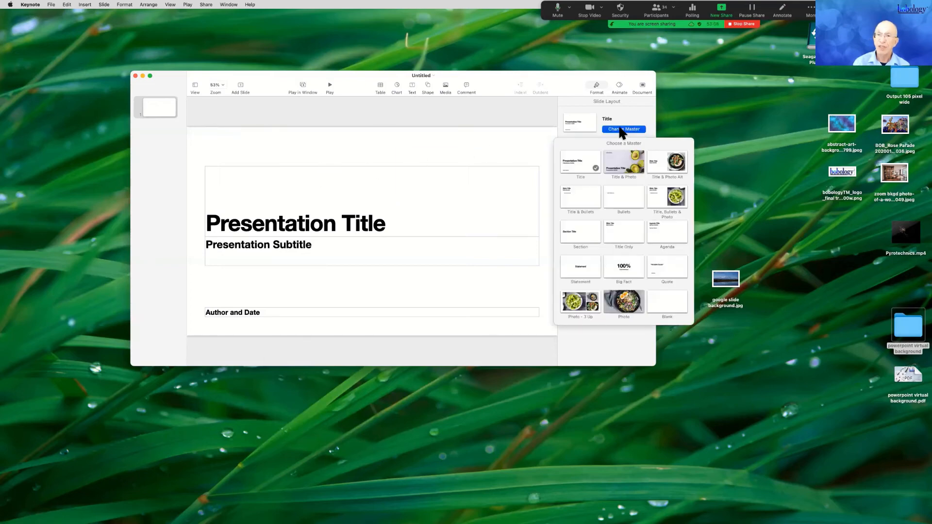
{"action": "left_click", "coordinate": [667, 304]}
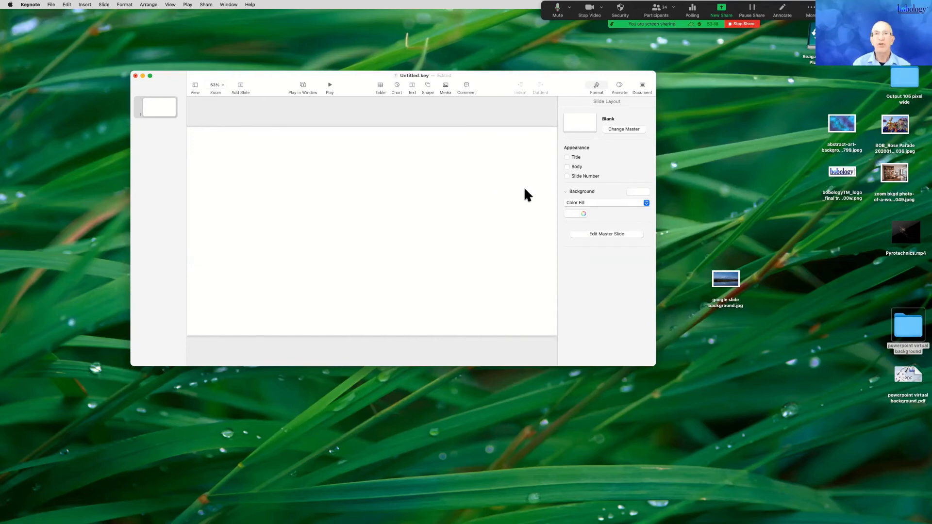
{"action": "left_click", "coordinate": [84, 5]}
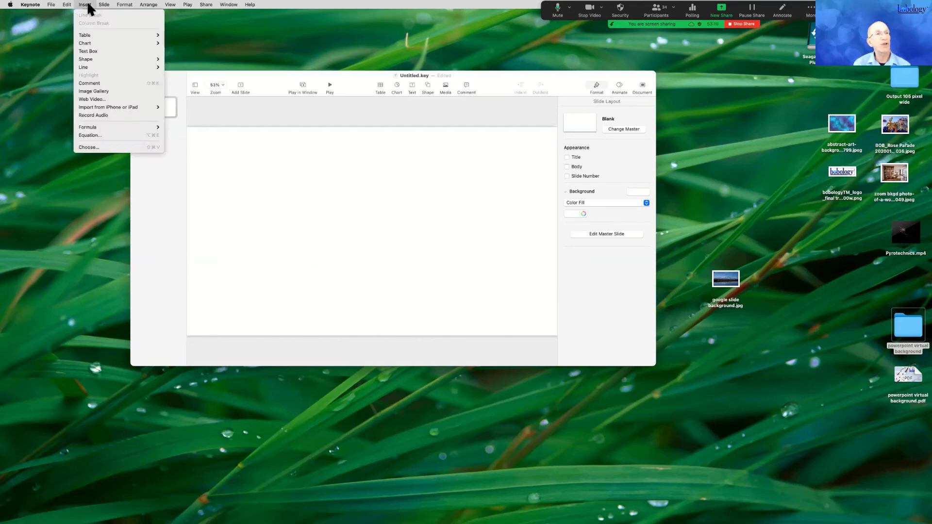
{"action": "left_click", "coordinate": [119, 92]}
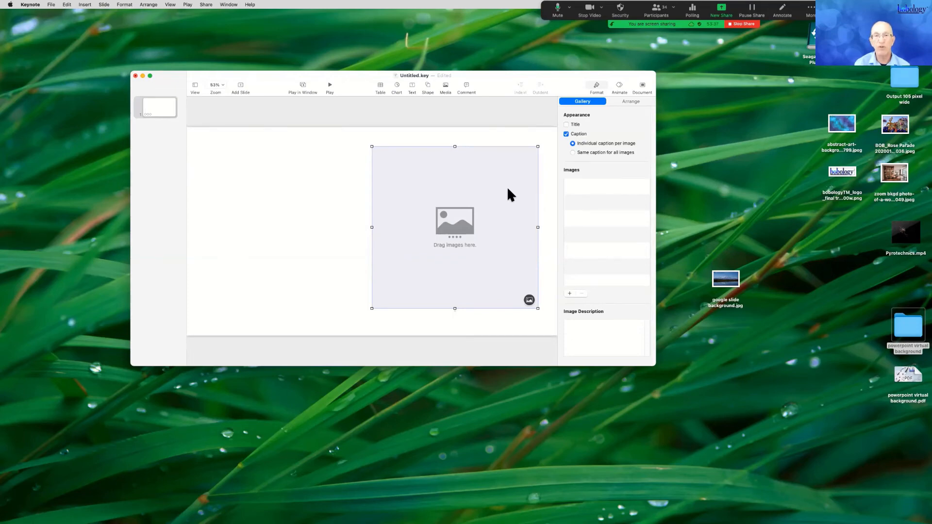
{"action": "key", "text": "Delete"}
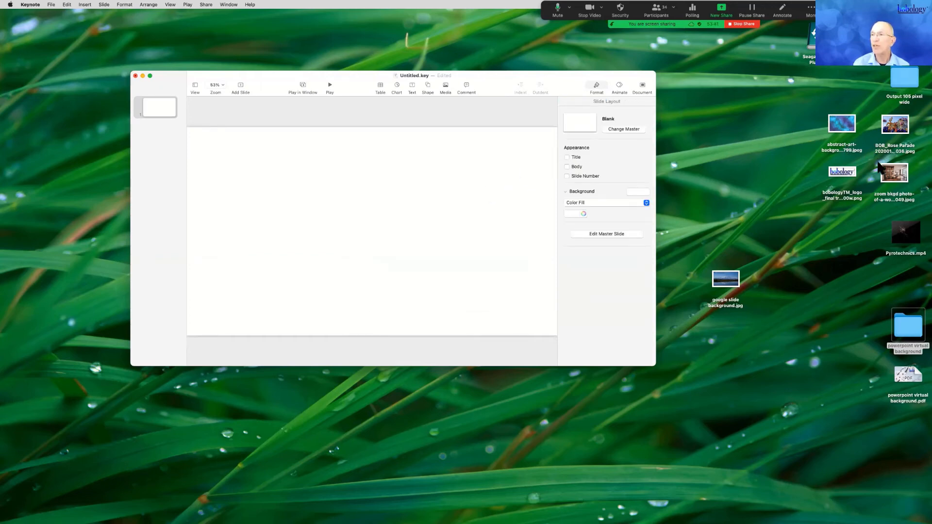
Step: Place the Rose Parade photo from the desktop on the slide, enlarge it to the full slide width and align its lower edge with the slide
{"action": "left_click", "coordinate": [897, 130]}
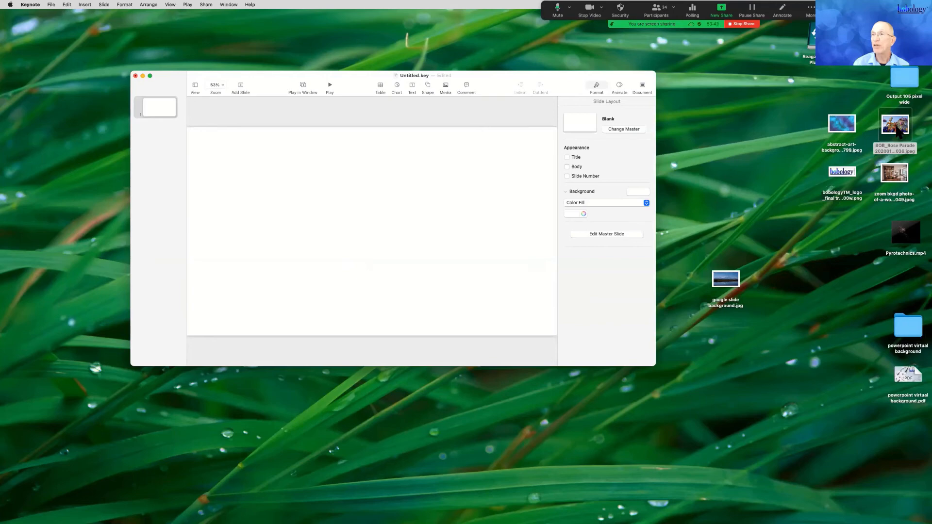
{"action": "left_click_drag", "start_coordinate": [897, 130], "coordinate": [324, 214]}
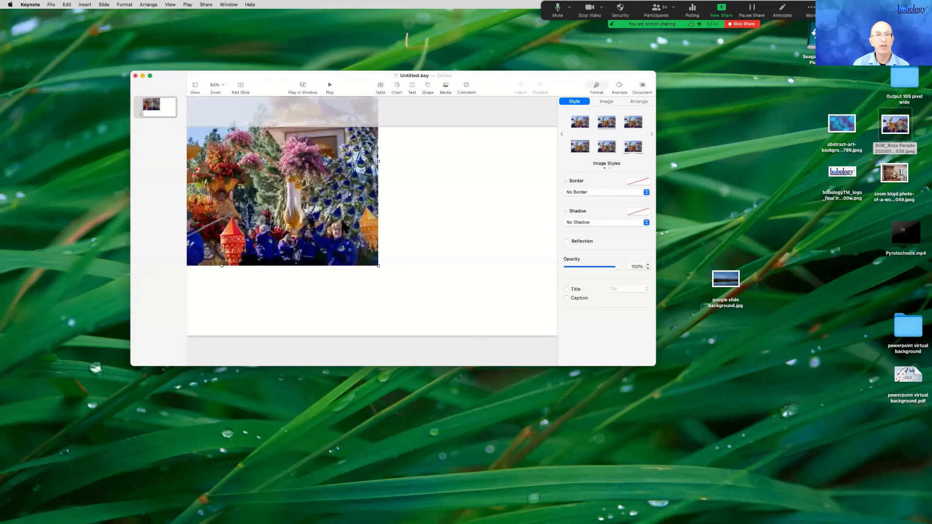
{"action": "left_click_drag", "start_coordinate": [333, 217], "coordinate": [520, 284]}
{"action": "left_click_drag", "start_coordinate": [228, 337], "coordinate": [173, 345]}
{"action": "left_click_drag", "start_coordinate": [542, 127], "coordinate": [558, 116]}
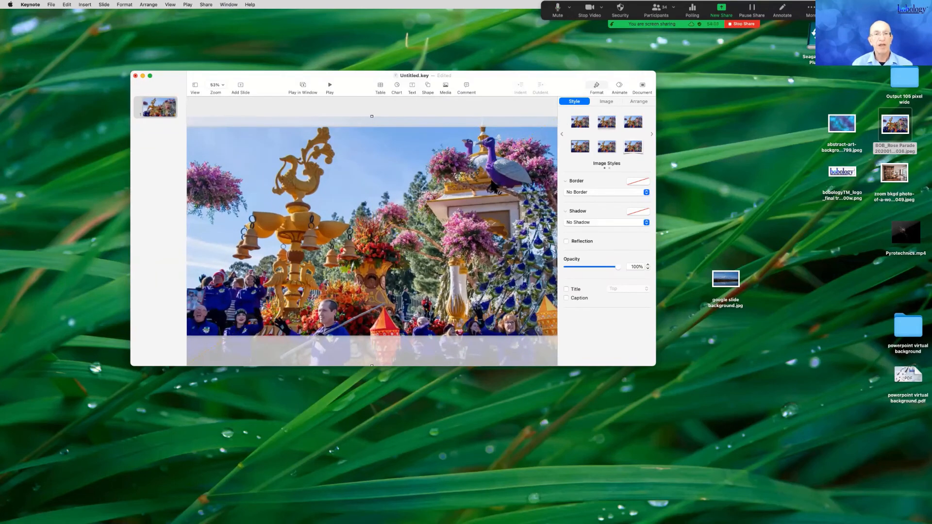
{"action": "left_click_drag", "start_coordinate": [415, 246], "coordinate": [413, 216]}
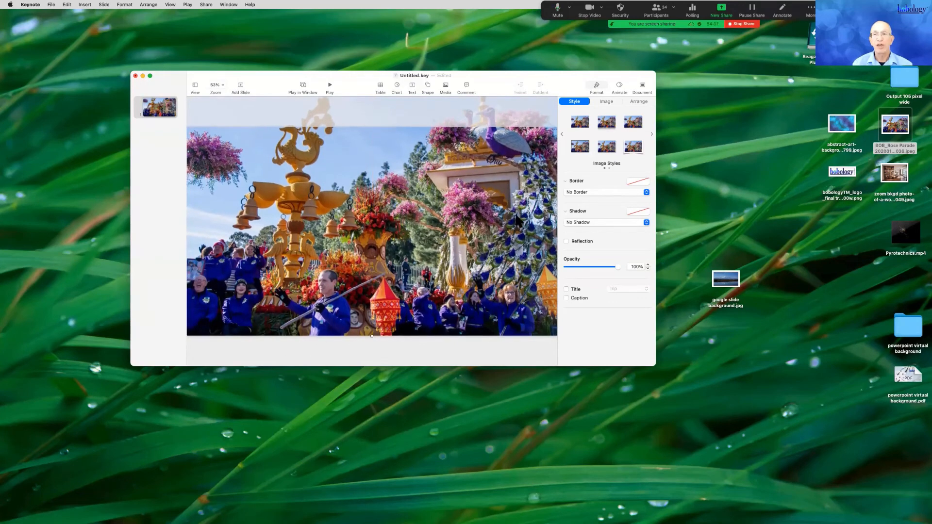
Step: Try to add a text box over the parade photo
{"action": "left_click", "coordinate": [410, 82]}
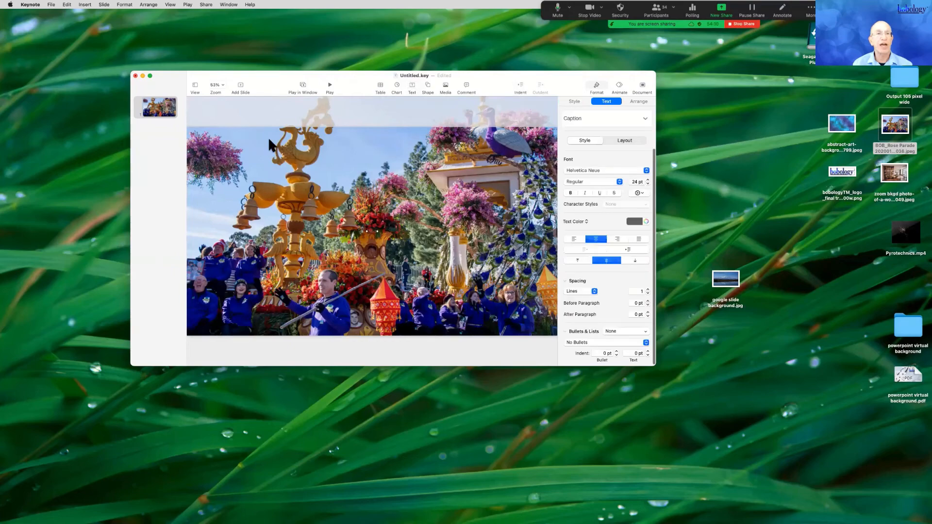
{"action": "left_click", "coordinate": [205, 204]}
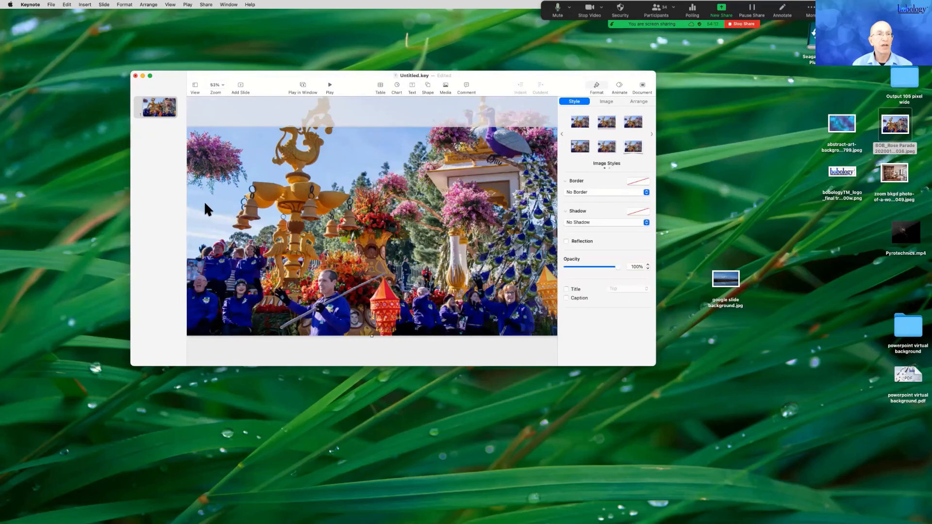
{"action": "left_click", "coordinate": [411, 88]}
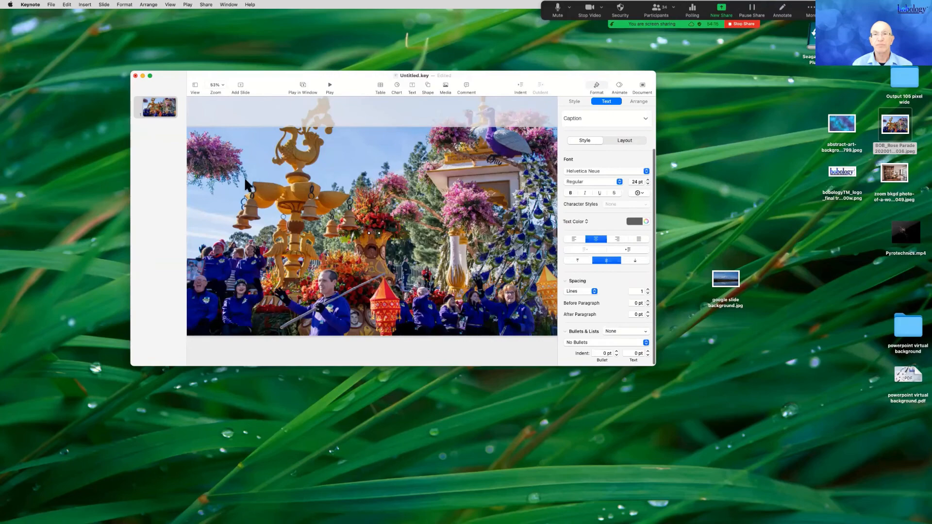
{"action": "double_click", "coordinate": [211, 183]}
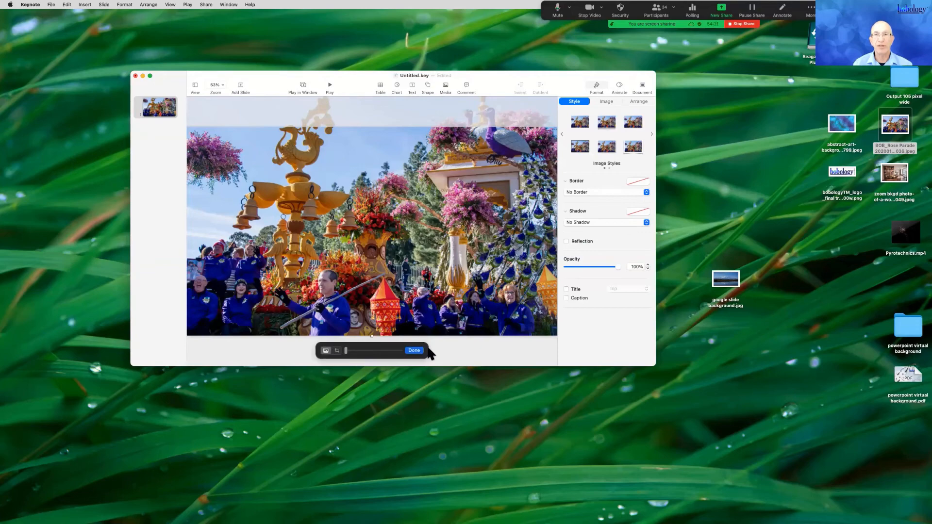
{"action": "left_click", "coordinate": [414, 350]}
{"action": "left_click", "coordinate": [412, 86]}
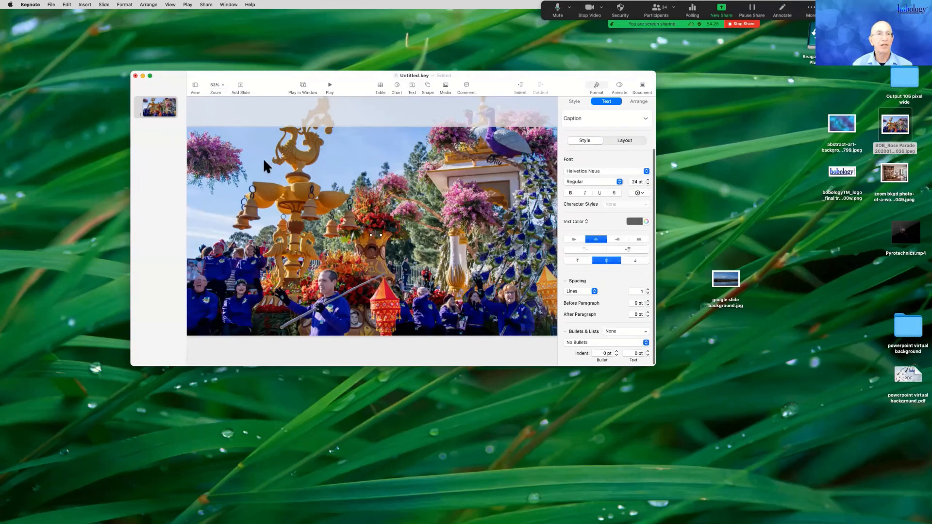
{"action": "left_click", "coordinate": [249, 148]}
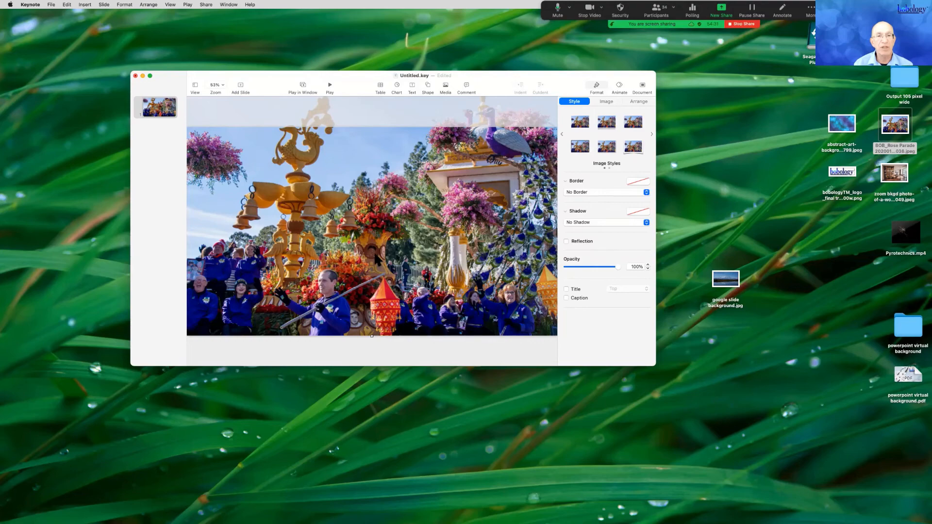
Step: Add a text box reading "This is my busy background" and move it over the sky beside the golden bells
{"action": "left_click", "coordinate": [408, 84]}
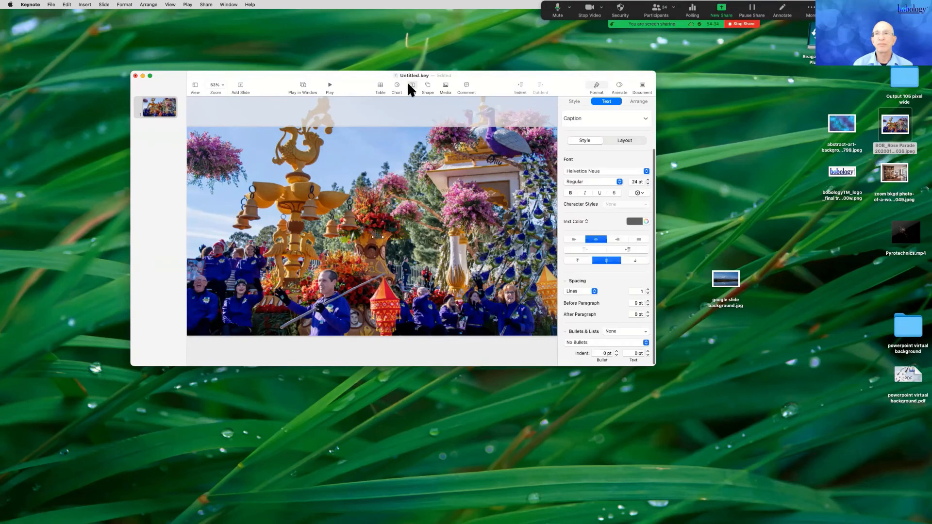
{"action": "left_click", "coordinate": [575, 102]}
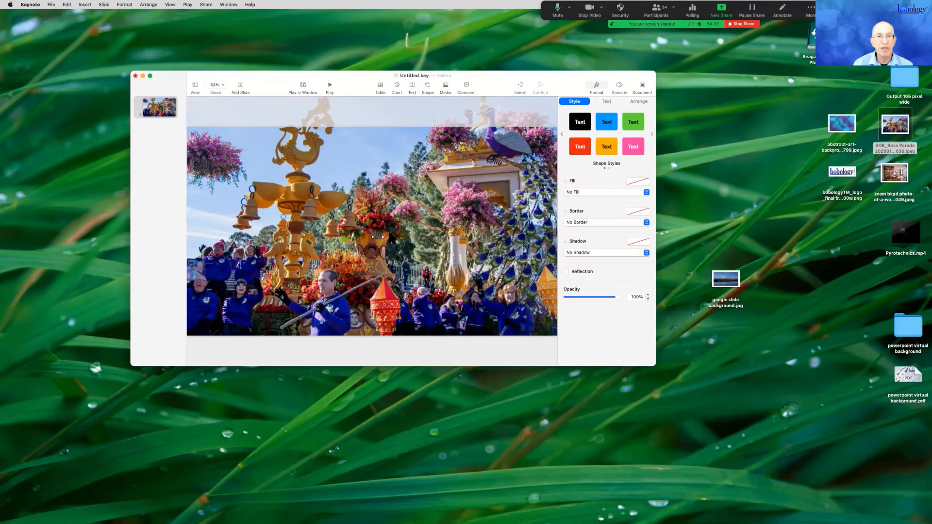
{"action": "double_click", "coordinate": [376, 238]}
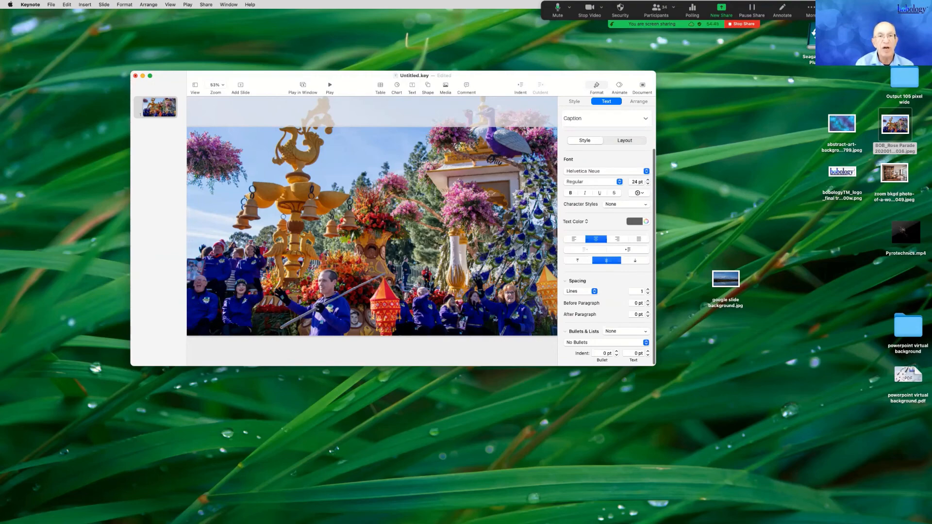
{"action": "key", "text": "BackSpace"}
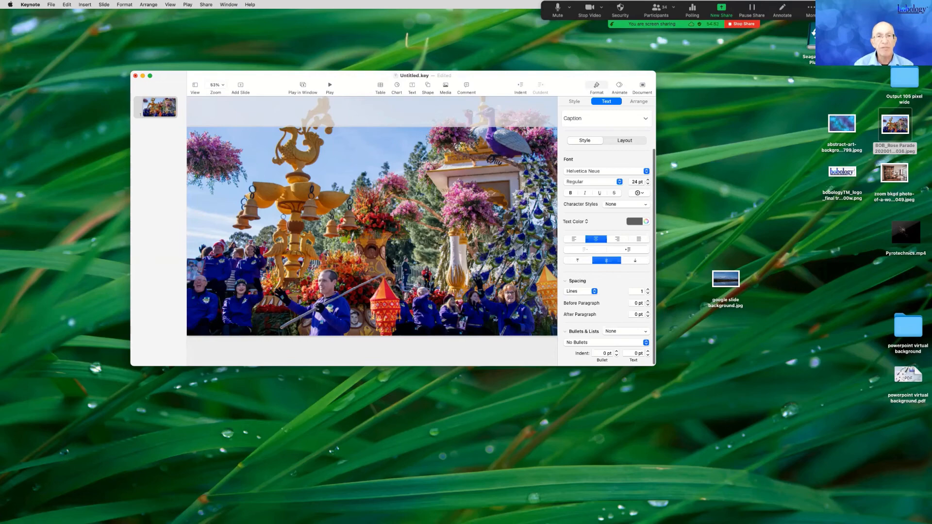
{"action": "left_click_drag", "start_coordinate": [370, 237], "coordinate": [256, 200]}
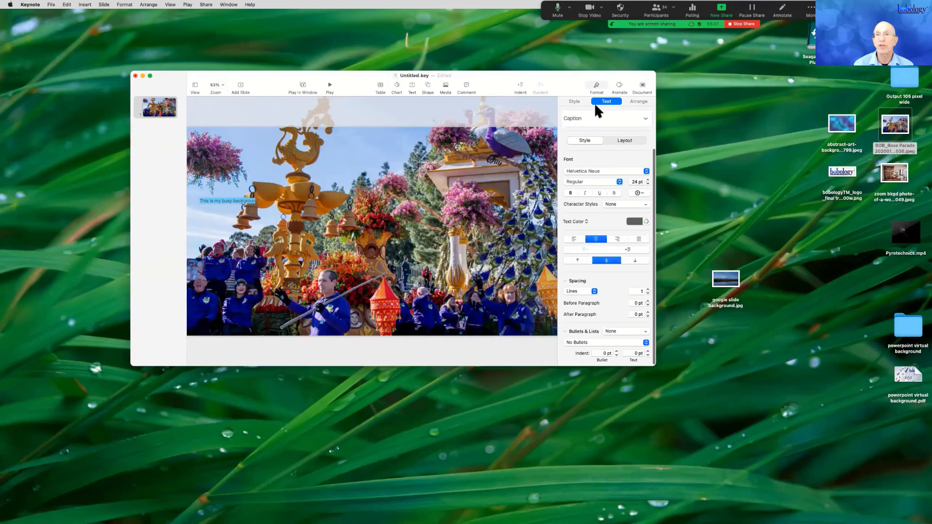
Step: Set the font size of the text over the photo to 96 pt
{"action": "left_click", "coordinate": [630, 181]}
{"action": "type", "text": "96"}
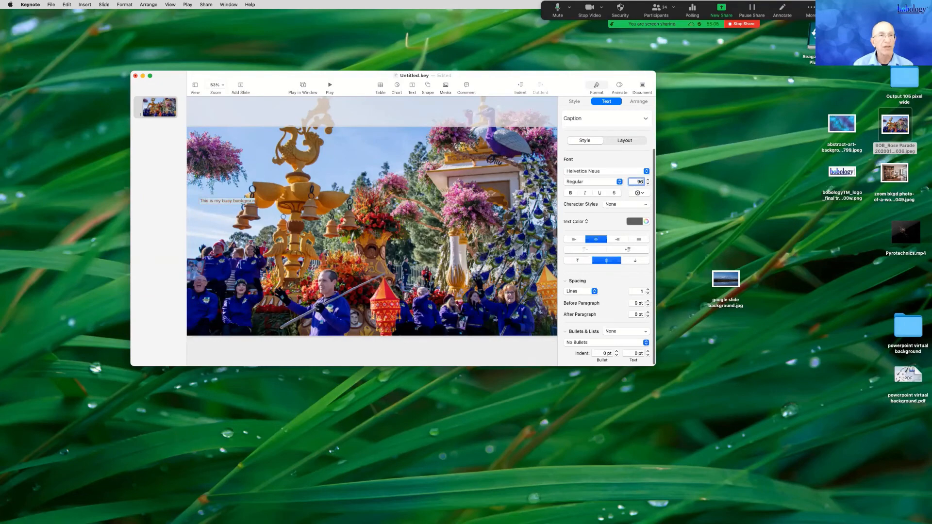
{"action": "key", "text": "Return"}
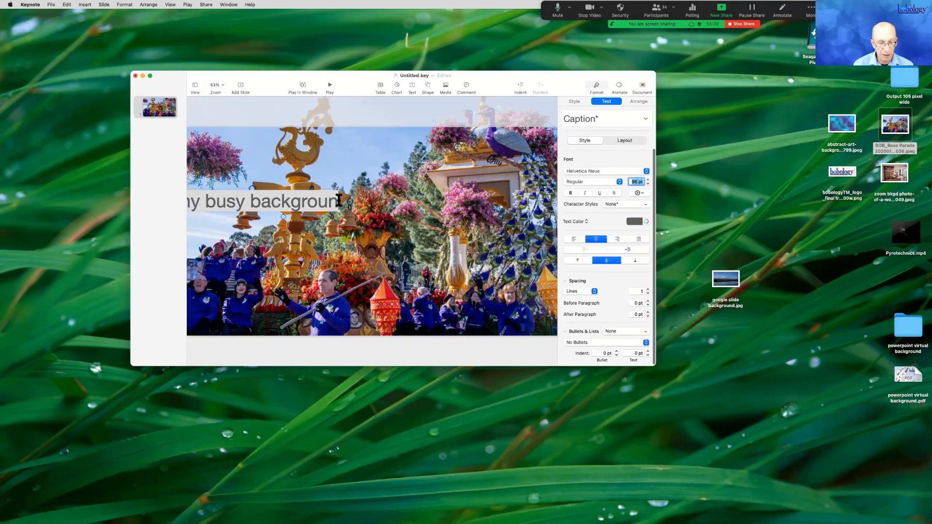
Step: Replace the text box's wording with "This is Keynote"
{"action": "type", "text": "d"}
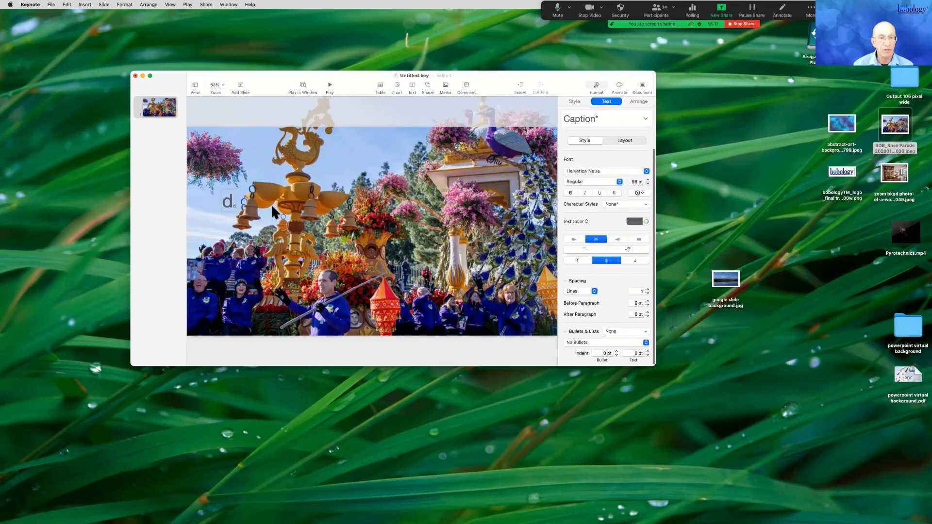
{"action": "key", "text": "BackSpace"}
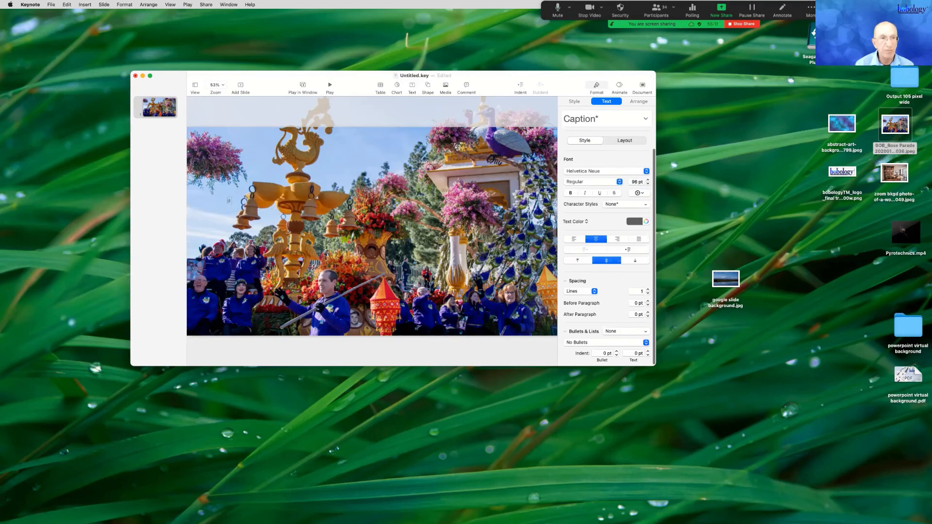
{"action": "type", "text": "THIS"}
{"action": "key", "text": "BackSpace"}
{"action": "key", "text": "BackSpace"}
{"action": "key", "text": "BackSpace"}
{"action": "key", "text": "BackSpace"}
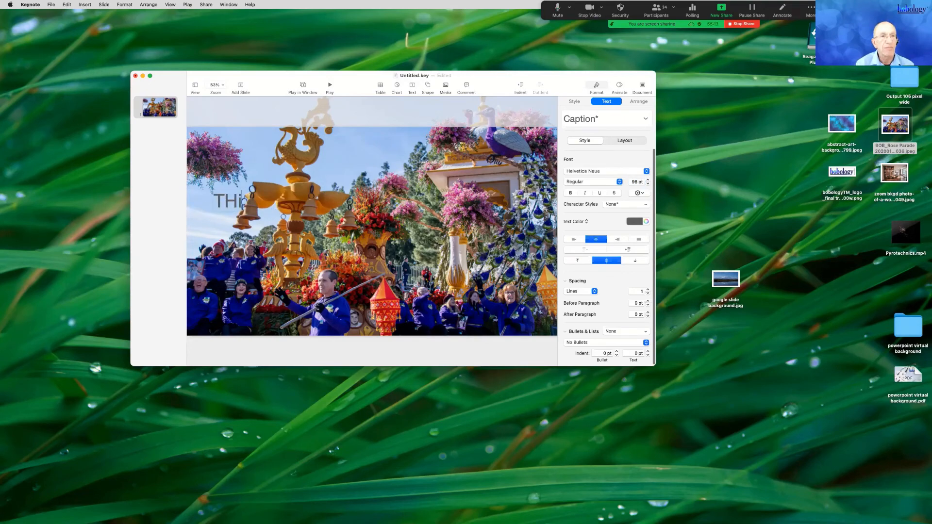
{"action": "type", "text": "hi"}
{"action": "key", "text": "BackSpace"}
{"action": "key", "text": "BackSpace"}
{"action": "type", "text": "This is"}
{"action": "type", "text": " Keynote"}
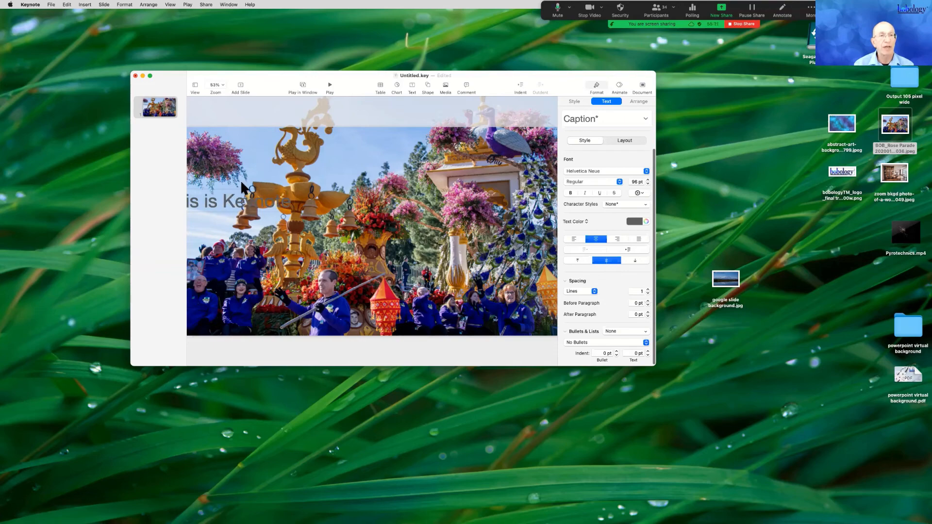
Step: Color the "This is Keynote" text white and place it over the people in blue in the photo's lower left area
{"action": "left_click_drag", "start_coordinate": [240, 184], "coordinate": [282, 169]}
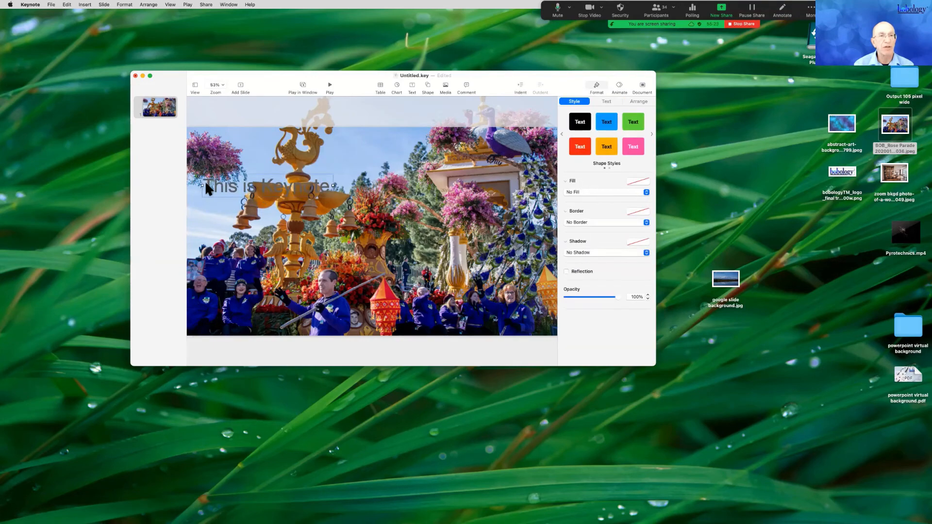
{"action": "left_click", "coordinate": [205, 186]}
{"action": "left_click_drag", "start_coordinate": [205, 185], "coordinate": [358, 194]}
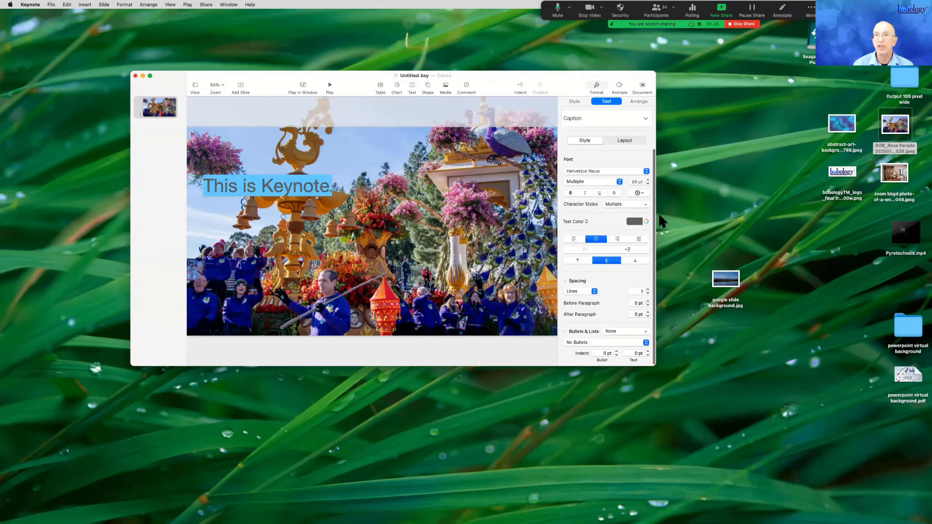
{"action": "left_click", "coordinate": [636, 221]}
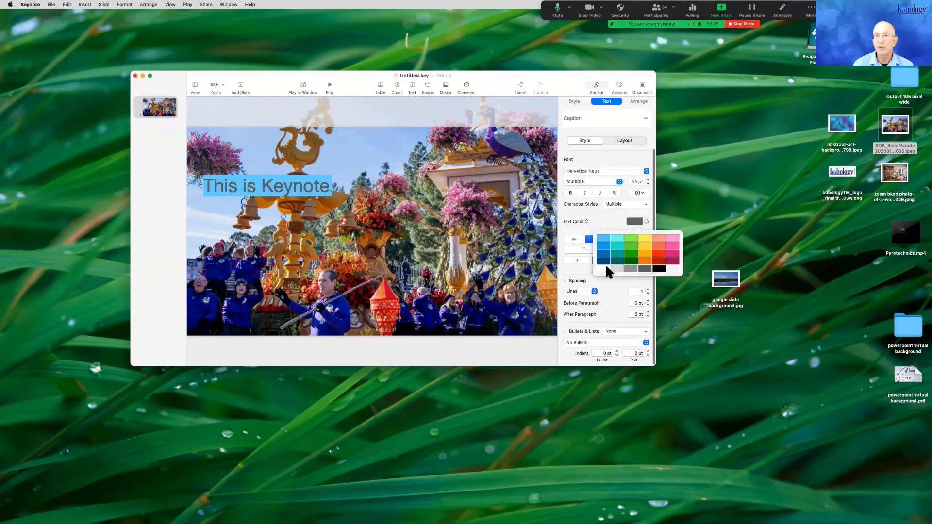
{"action": "left_click", "coordinate": [605, 267]}
{"action": "left_click", "coordinate": [321, 210]}
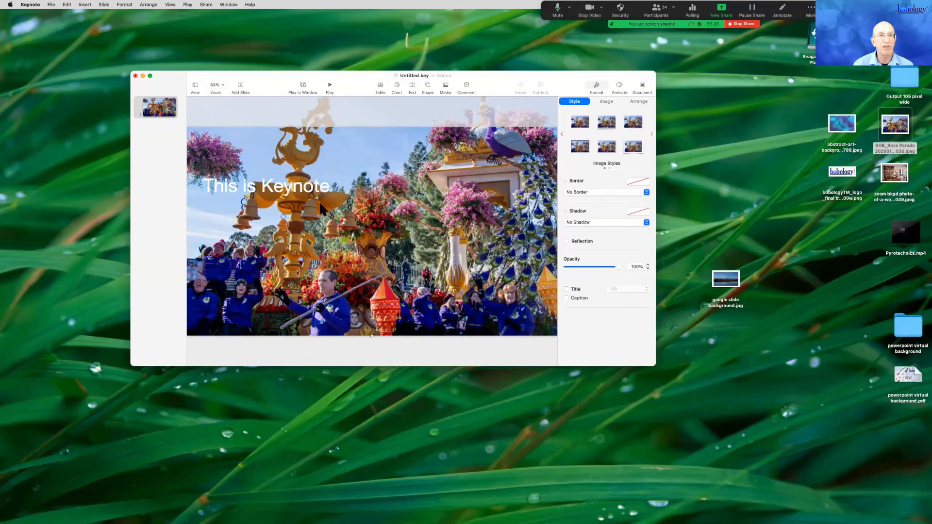
{"action": "left_click_drag", "start_coordinate": [317, 195], "coordinate": [316, 306]}
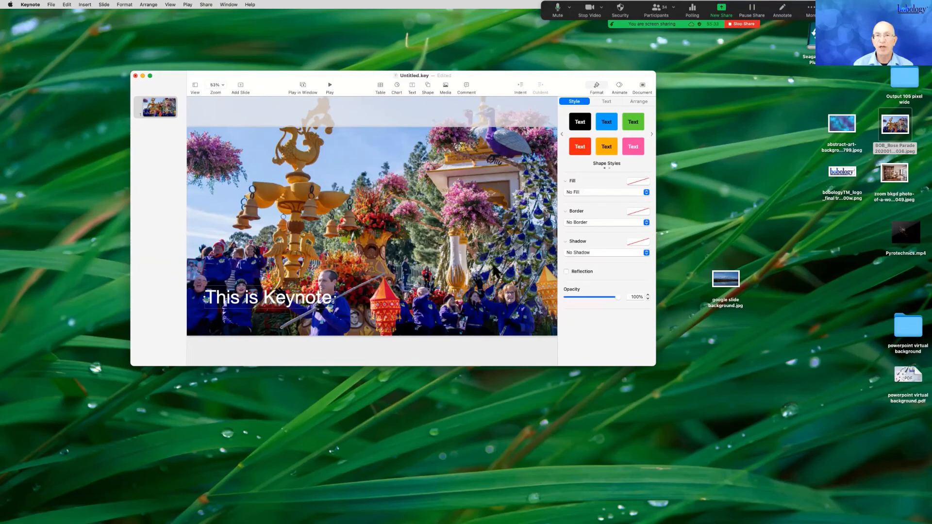
{"action": "left_click", "coordinate": [377, 253]}
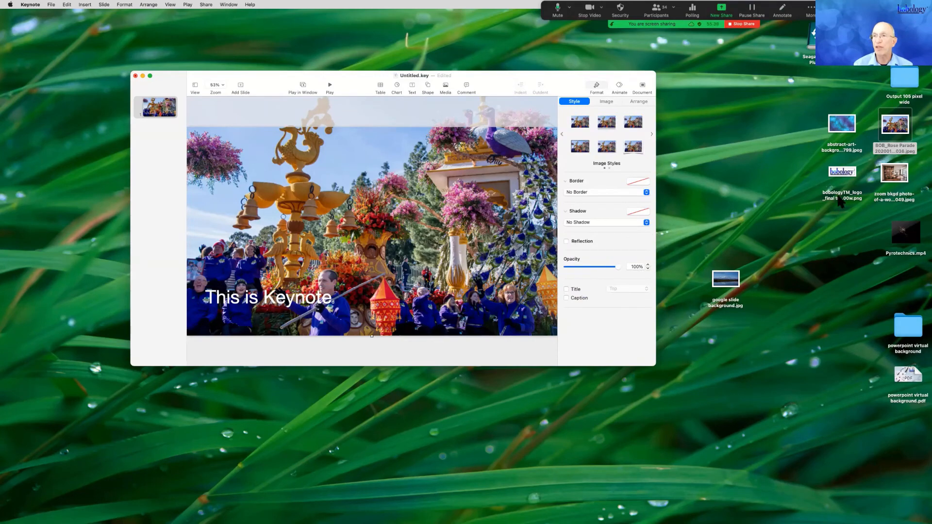
Step: Add the bobology logo PNG from the desktop to the slide, enlarge it slightly and position it below the peacock on the float
{"action": "left_click_drag", "start_coordinate": [848, 175], "coordinate": [484, 198]}
{"action": "left_click_drag", "start_coordinate": [454, 196], "coordinate": [478, 196]}
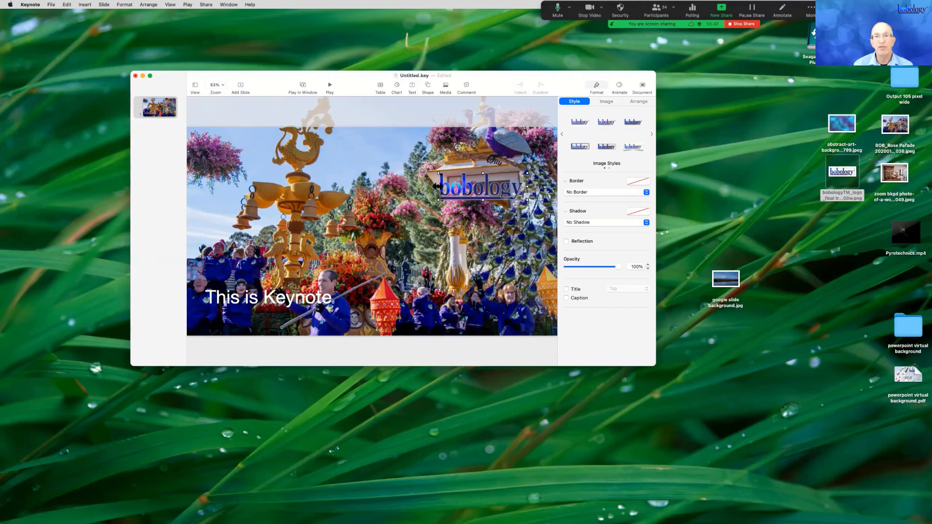
{"action": "mouse_move", "coordinate": [440, 186]}
{"action": "left_mouse_down"}
{"action": "mouse_move", "coordinate": [468, 185]}
{"action": "mouse_move", "coordinate": [440, 187]}
{"action": "left_mouse_up"}
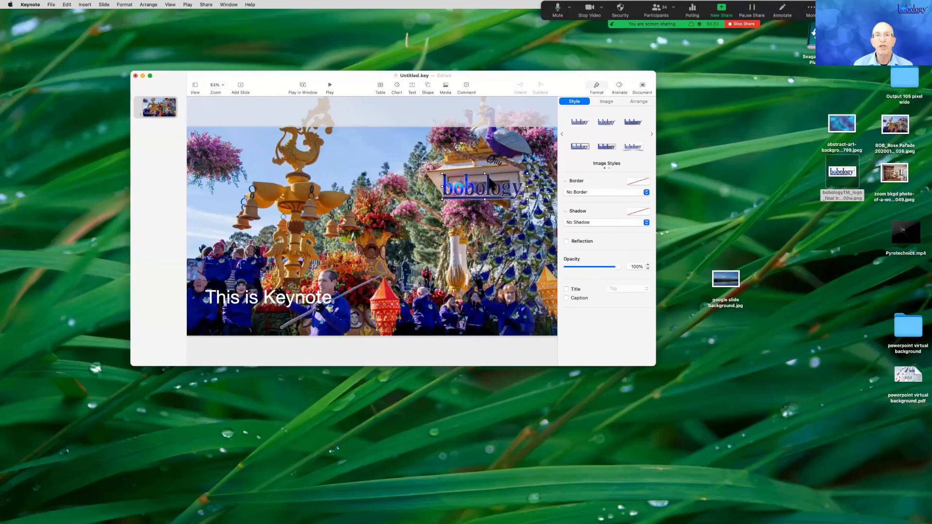
{"action": "left_click_drag", "start_coordinate": [527, 174], "coordinate": [536, 171]}
{"action": "mouse_move", "coordinate": [494, 194]}
{"action": "left_mouse_down"}
{"action": "mouse_move", "coordinate": [272, 198]}
{"action": "mouse_move", "coordinate": [391, 279]}
{"action": "mouse_move", "coordinate": [488, 207]}
{"action": "left_mouse_up"}
{"action": "left_click", "coordinate": [392, 261]}
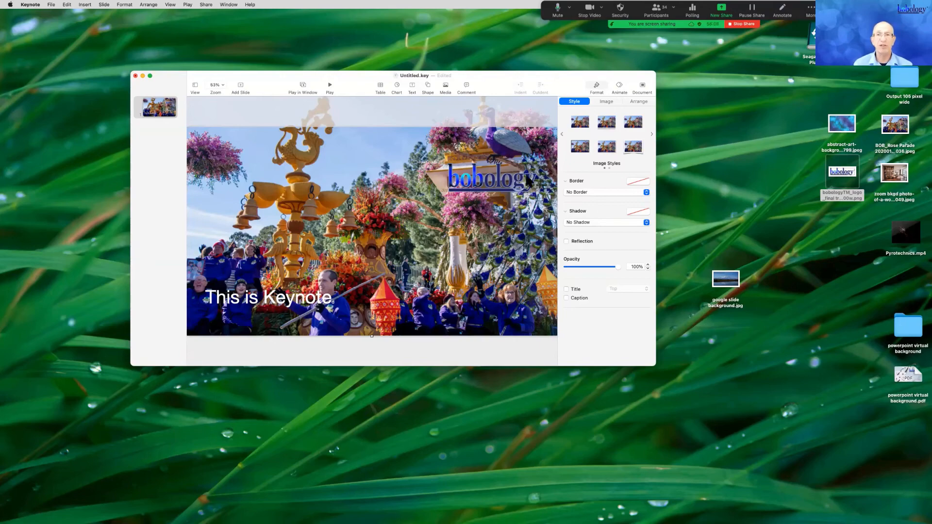
Step: Export all slides as JPEG (High Quality) images to the Desktop under the name "keynote background"
{"action": "left_click", "coordinate": [52, 4]}
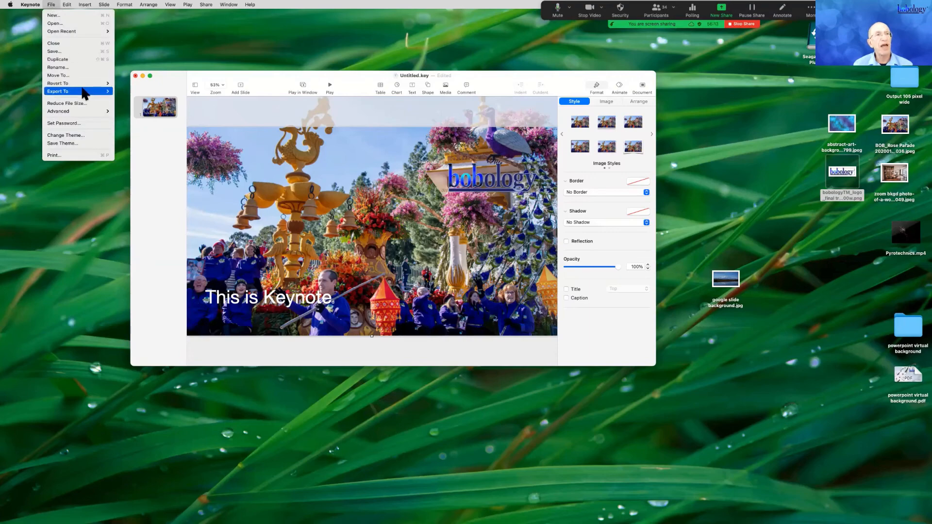
{"action": "mouse_move", "coordinate": [85, 94]}
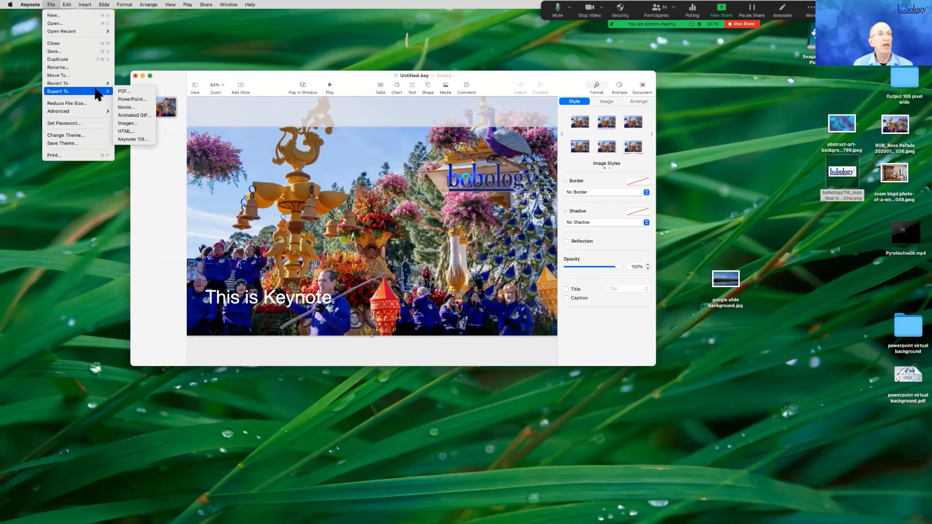
{"action": "left_click", "coordinate": [131, 123]}
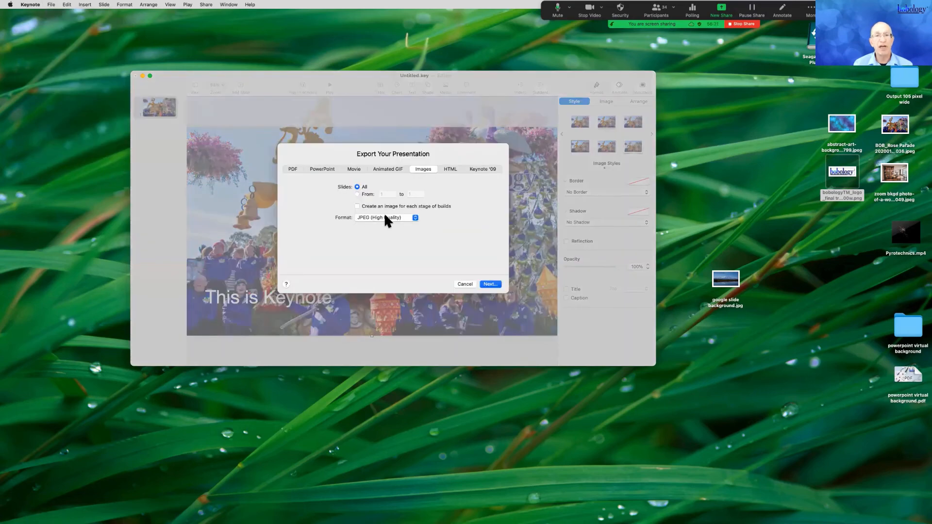
{"action": "left_click", "coordinate": [489, 284]}
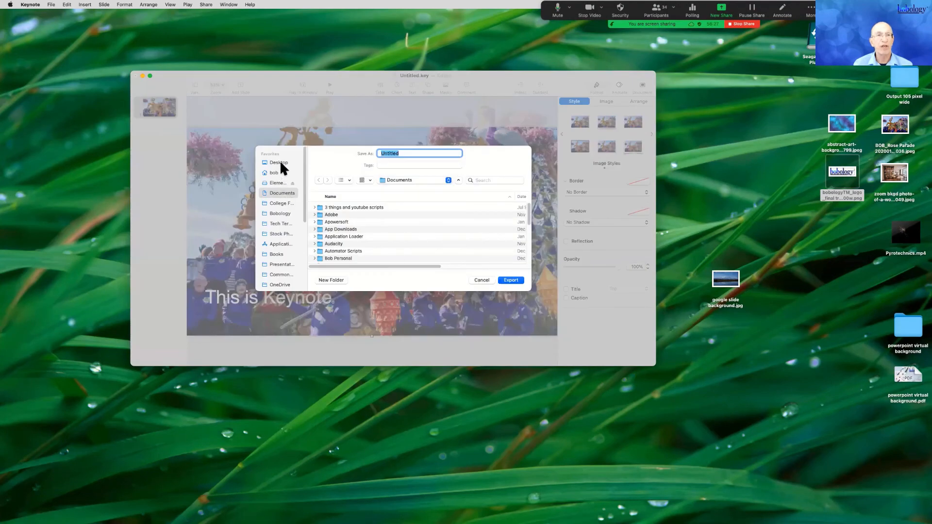
{"action": "left_click", "coordinate": [280, 162]}
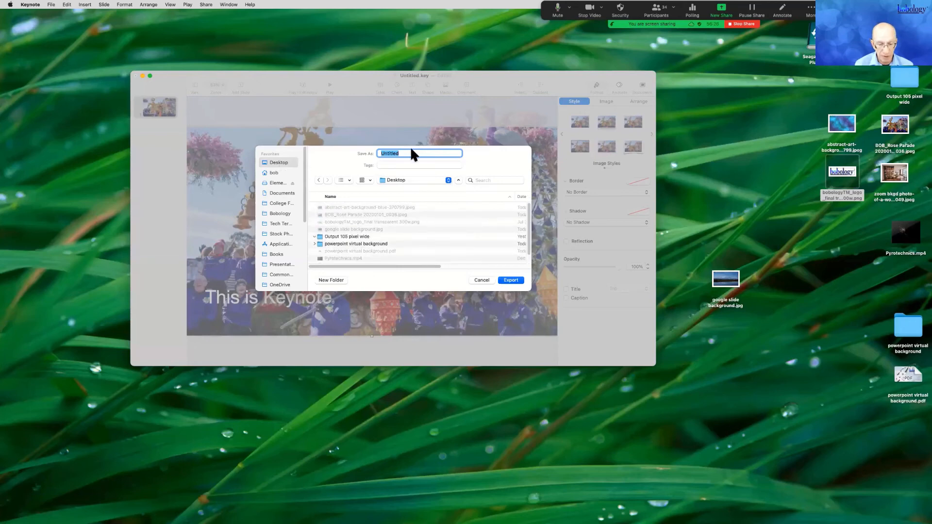
{"action": "type", "text": "keynote backgroun"}
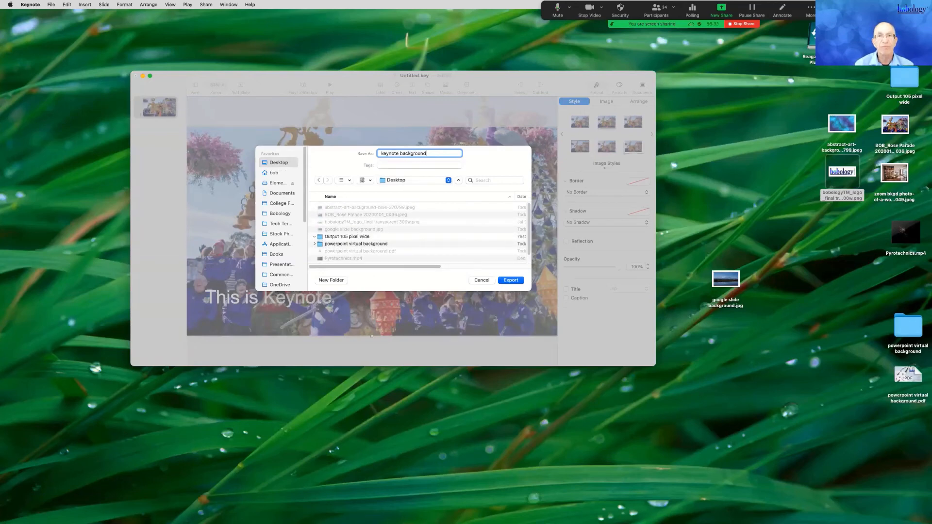
{"action": "left_click", "coordinate": [518, 279]}
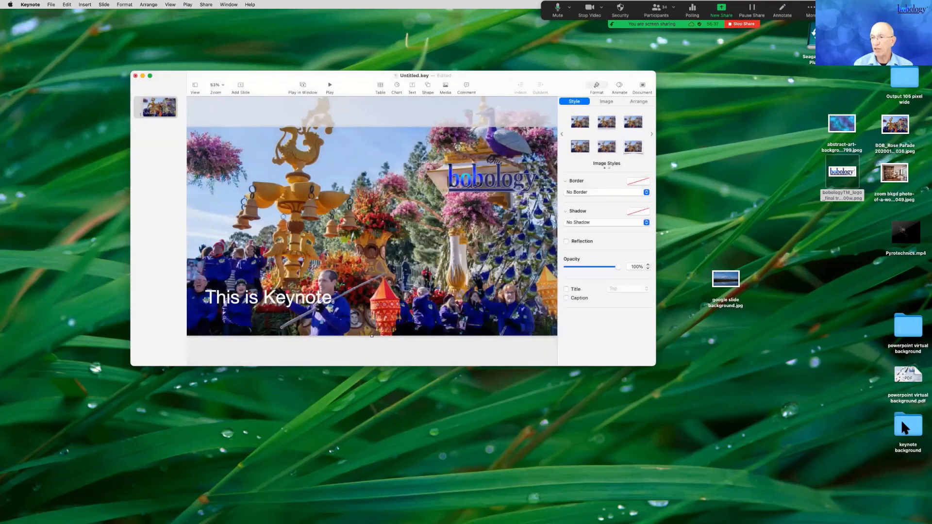
Step: Close the presentation and save it to the Desktop as "zoom background.key"
{"action": "left_click", "coordinate": [135, 75]}
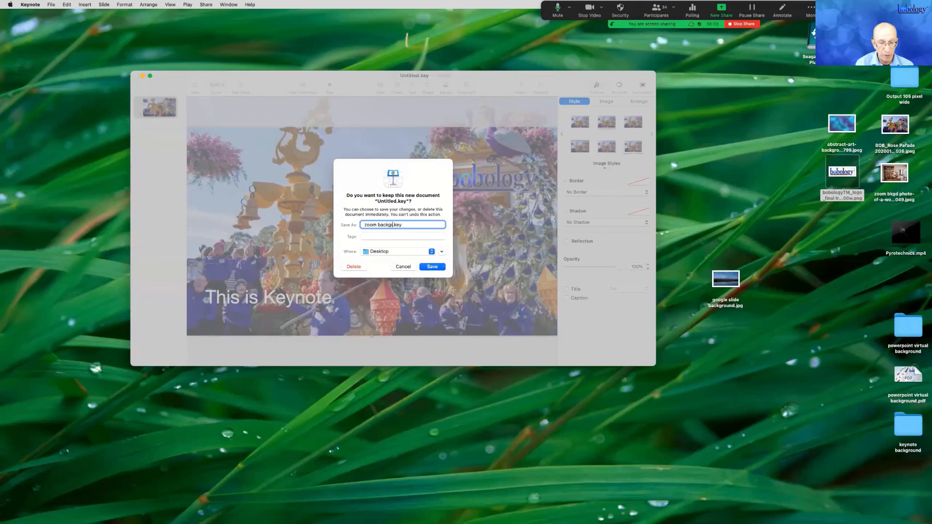
{"action": "left_click", "coordinate": [432, 266]}
{"action": "key", "text": "super+w"}
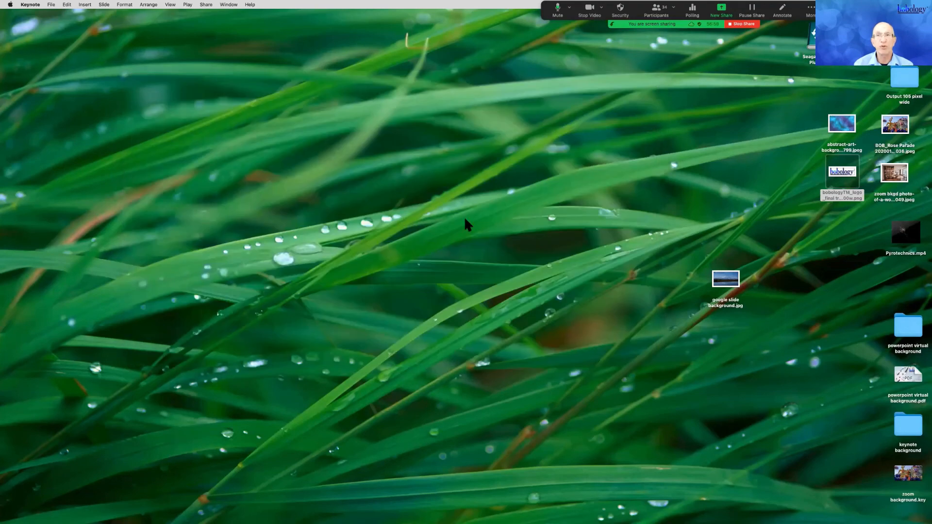
Step: Switch to the Zoom meeting, open its virtual background settings and move the settings window higher over the meeting
{"action": "left_click", "coordinate": [742, 24]}
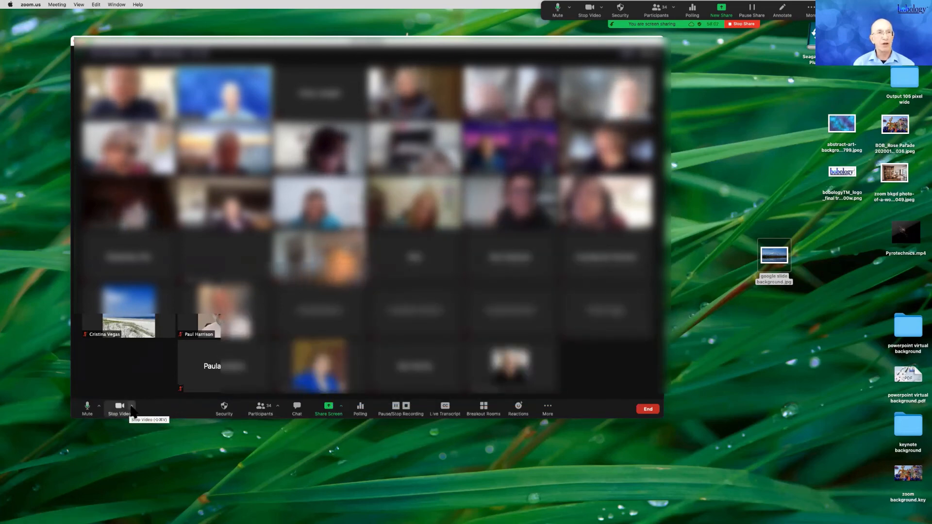
{"action": "left_click", "coordinate": [131, 406]}
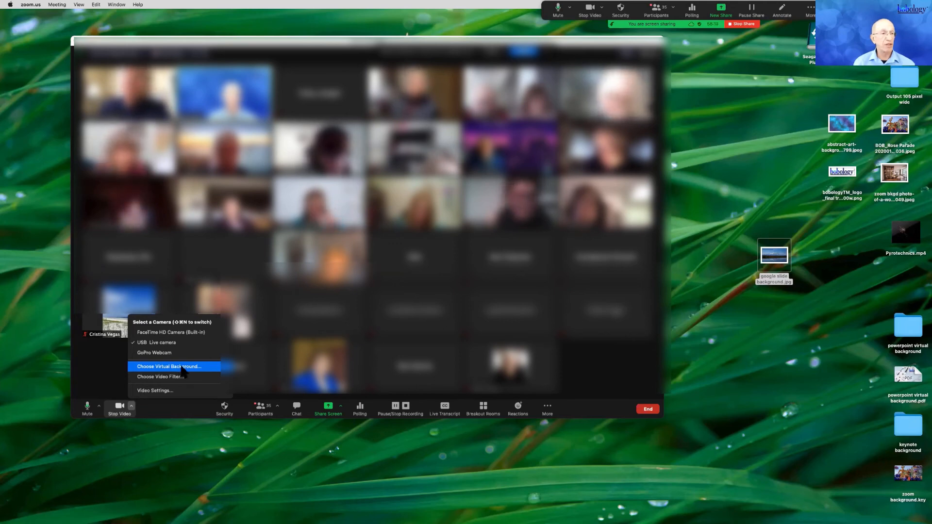
{"action": "left_click", "coordinate": [182, 367]}
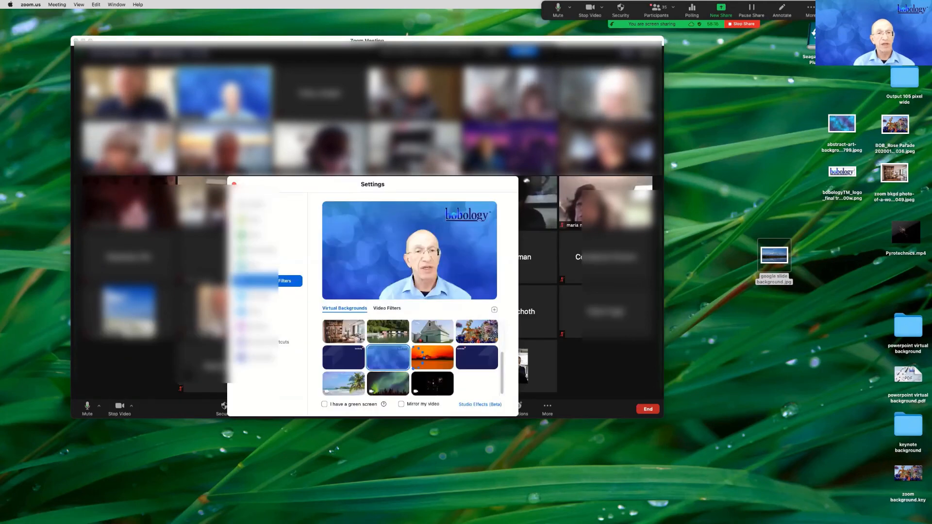
{"action": "left_click_drag", "start_coordinate": [327, 190], "coordinate": [391, 132]}
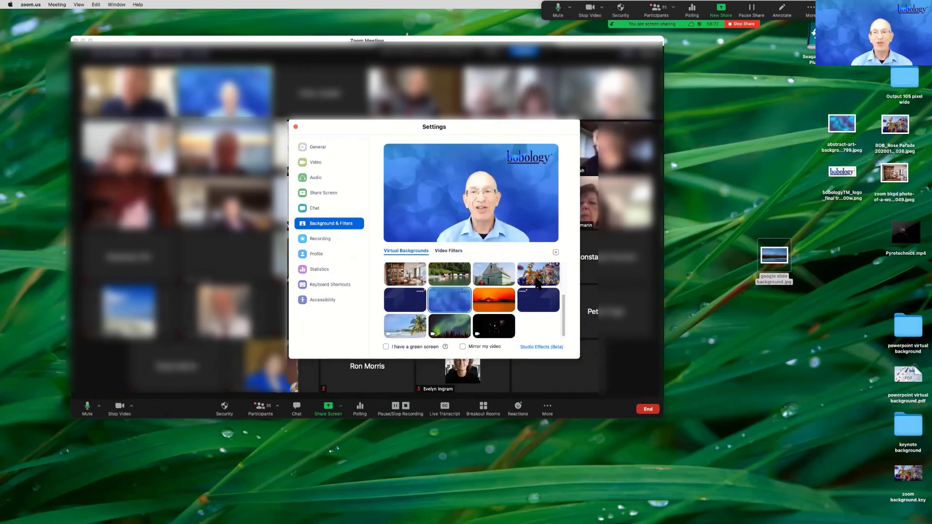
Step: Add the image "google slide background.jpg" from the Desktop as a virtual background
{"action": "scroll", "coordinate": [446, 303], "scroll_direction": "up", "scroll_amount": 1}
{"action": "scroll", "coordinate": [446, 303], "scroll_direction": "down", "scroll_amount": 1}
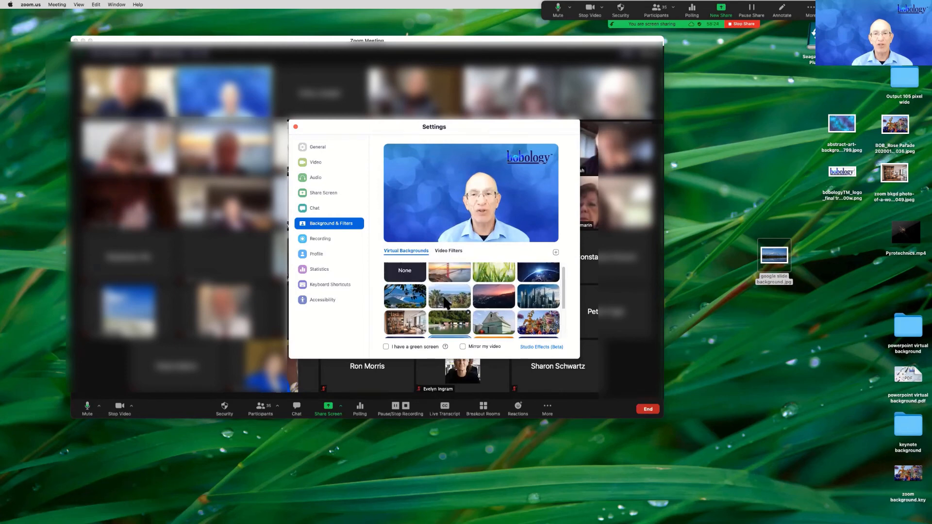
{"action": "scroll", "coordinate": [445, 302], "scroll_direction": "up", "scroll_amount": 3}
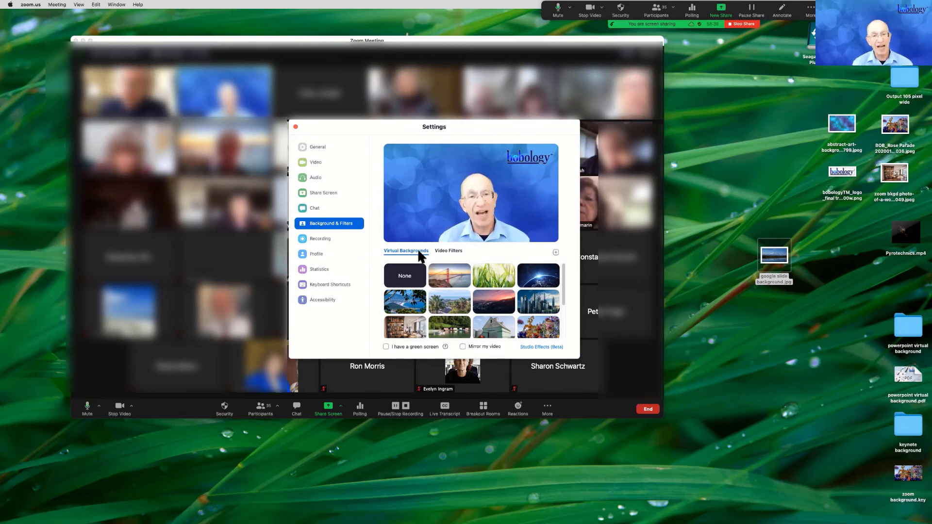
{"action": "left_click", "coordinate": [555, 252]}
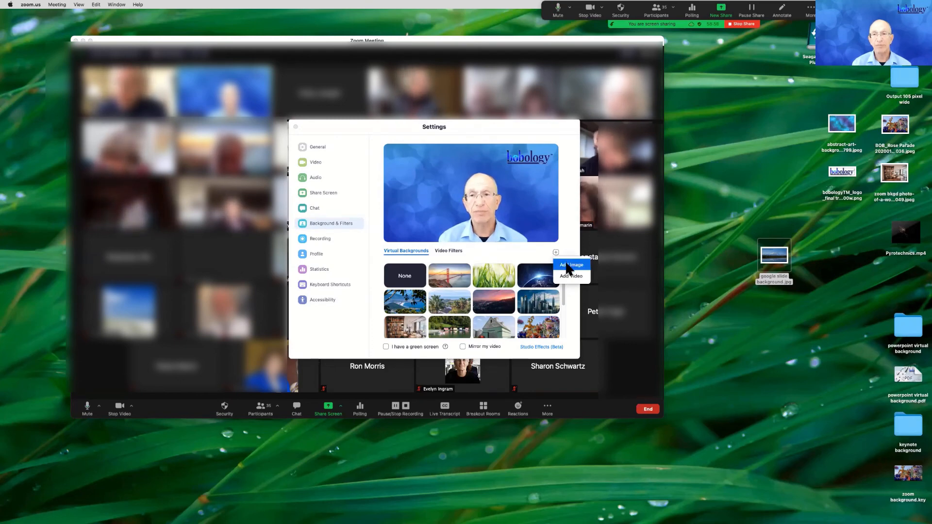
{"action": "left_click", "coordinate": [566, 265]}
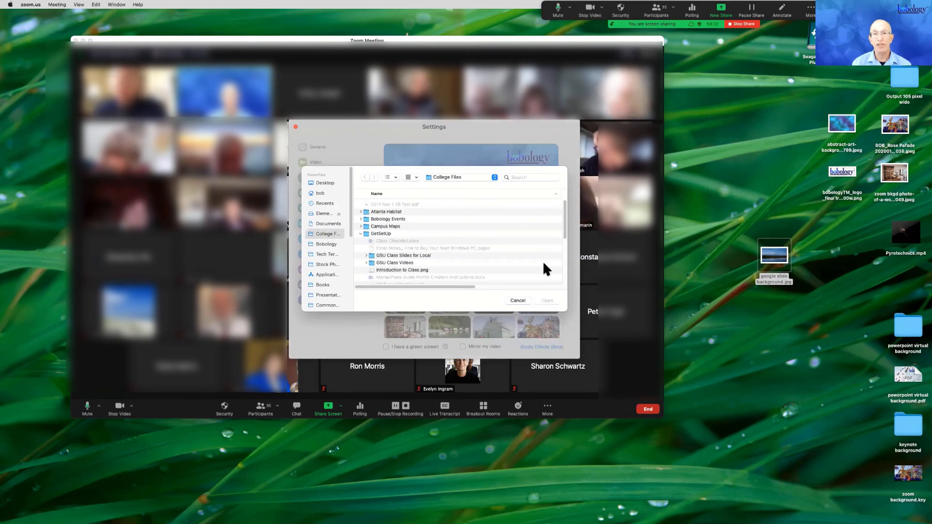
{"action": "left_click", "coordinate": [321, 183]}
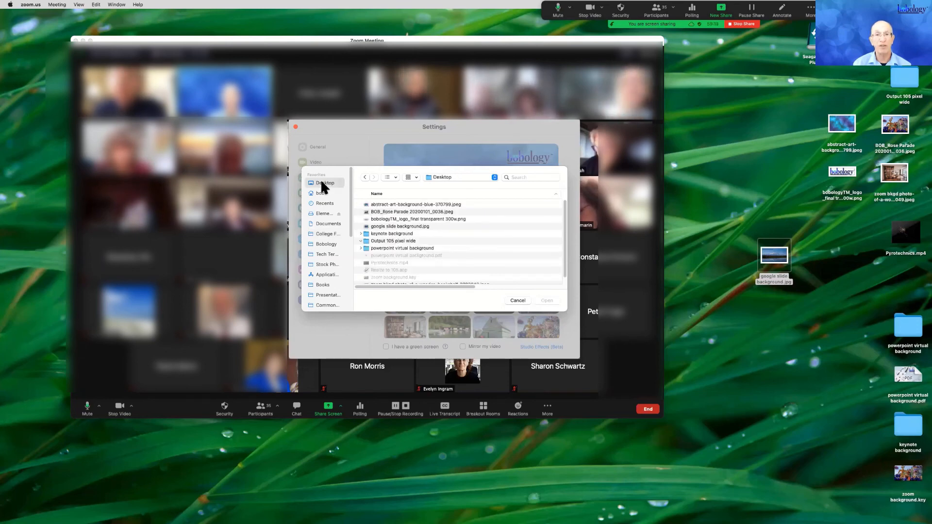
{"action": "left_click", "coordinate": [388, 226]}
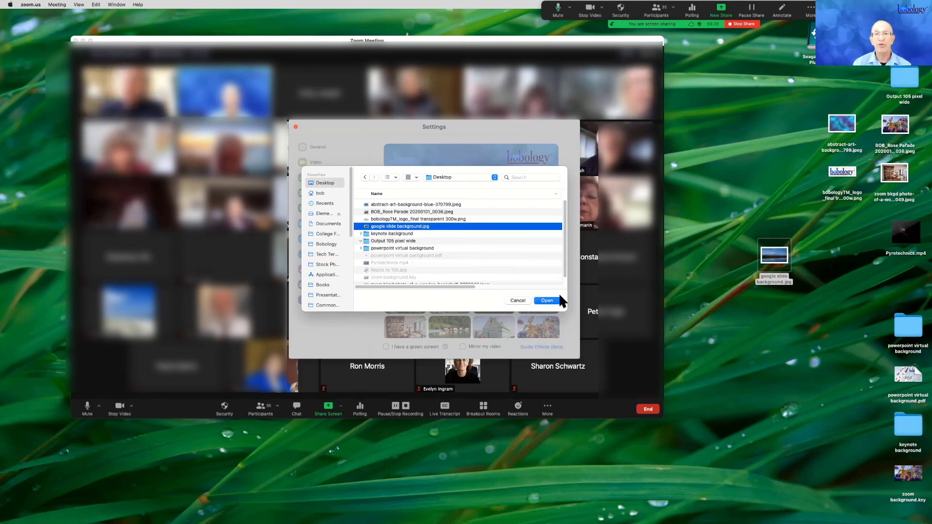
{"action": "left_click", "coordinate": [548, 299]}
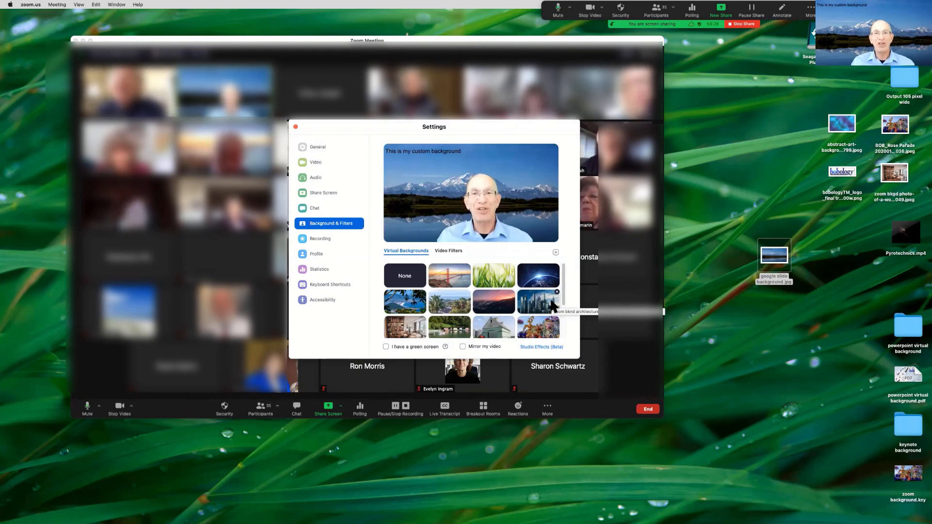
Step: Try the blue bobology virtual background, and switch back to the custom mountain lake background
{"action": "scroll", "coordinate": [534, 301], "scroll_direction": "down", "scroll_amount": 1}
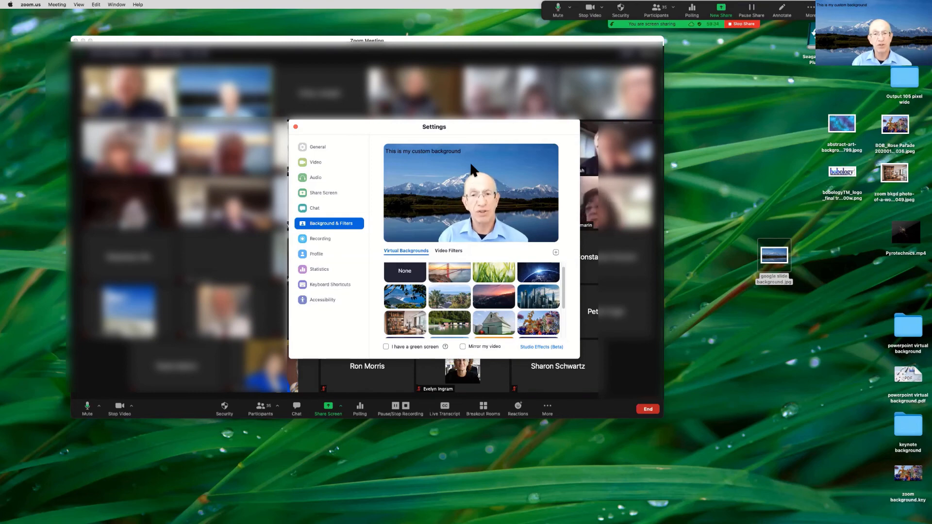
{"action": "mouse_move", "coordinate": [523, 318]}
{"action": "scroll", "coordinate": [523, 319], "scroll_direction": "down", "scroll_amount": 5}
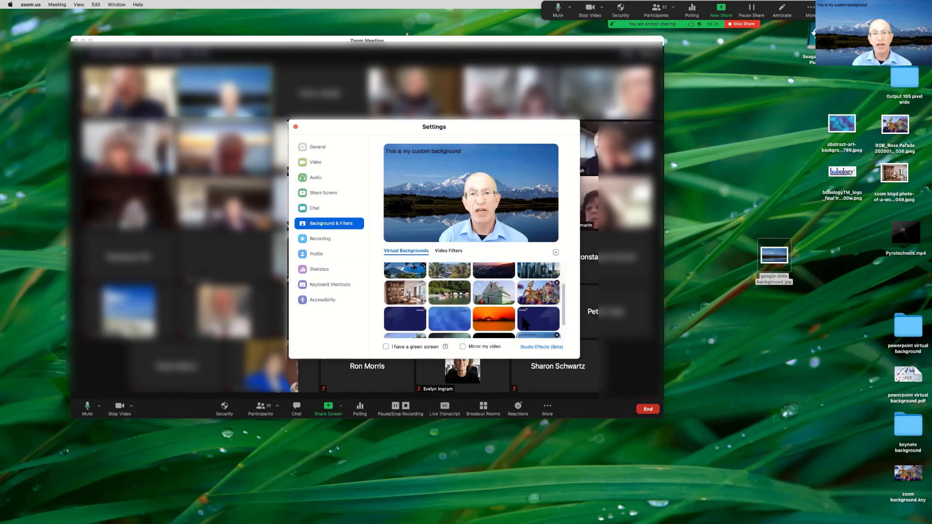
{"action": "left_click", "coordinate": [459, 304]}
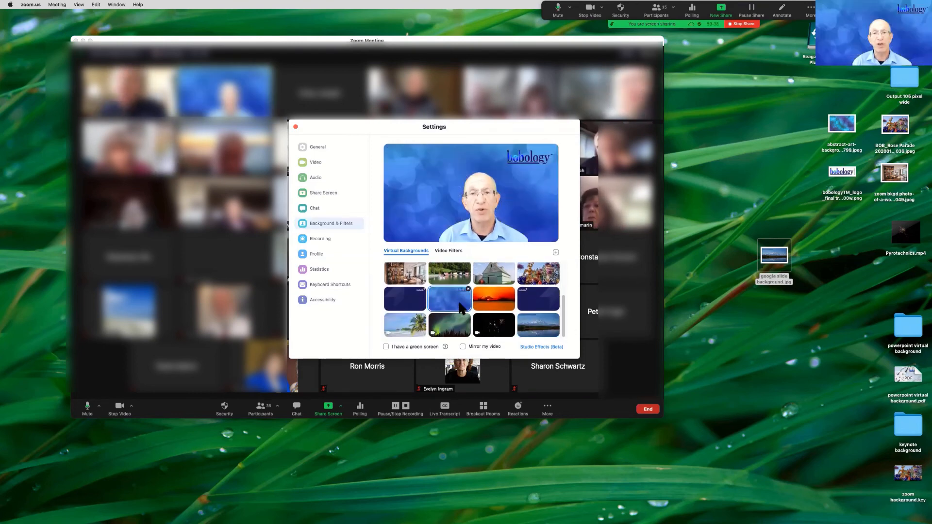
{"action": "left_click", "coordinate": [546, 331]}
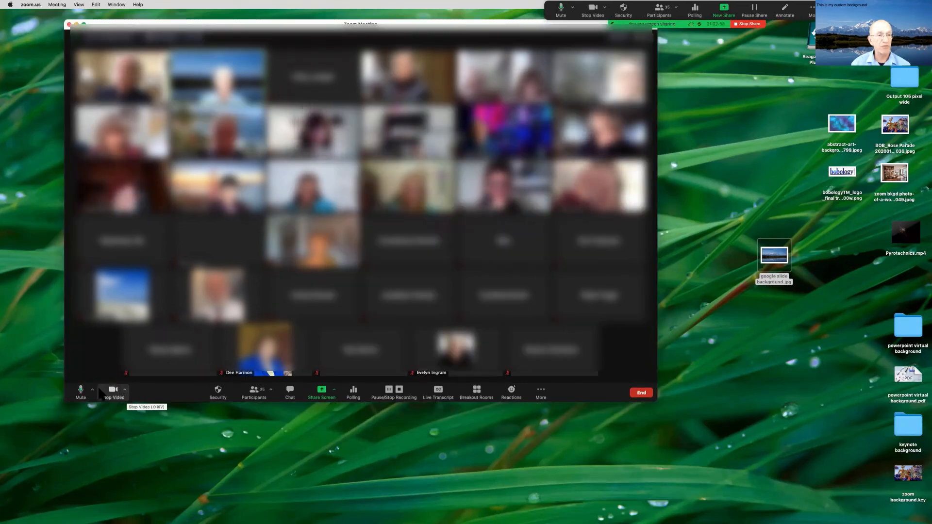
Step: Reopen the virtual background settings and add the image "Slide1.jpeg" from the Desktop's "powerpoint virtual background" folder as a background
{"action": "left_click", "coordinate": [126, 391]}
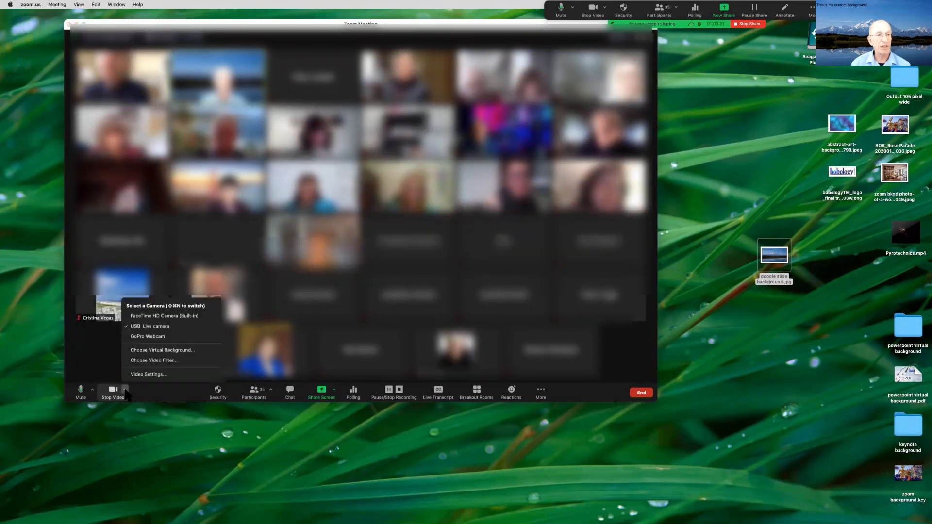
{"action": "left_click", "coordinate": [169, 353]}
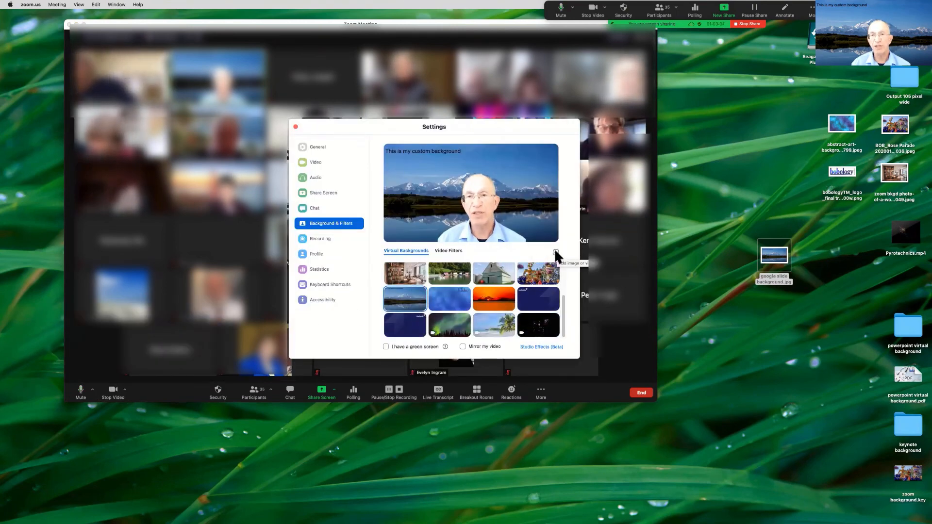
{"action": "left_click", "coordinate": [556, 251]}
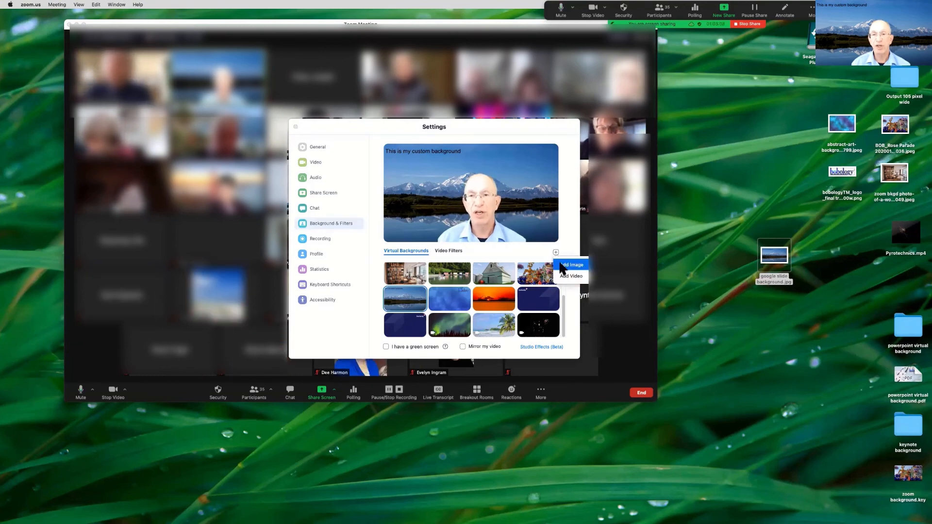
{"action": "left_click", "coordinate": [563, 265]}
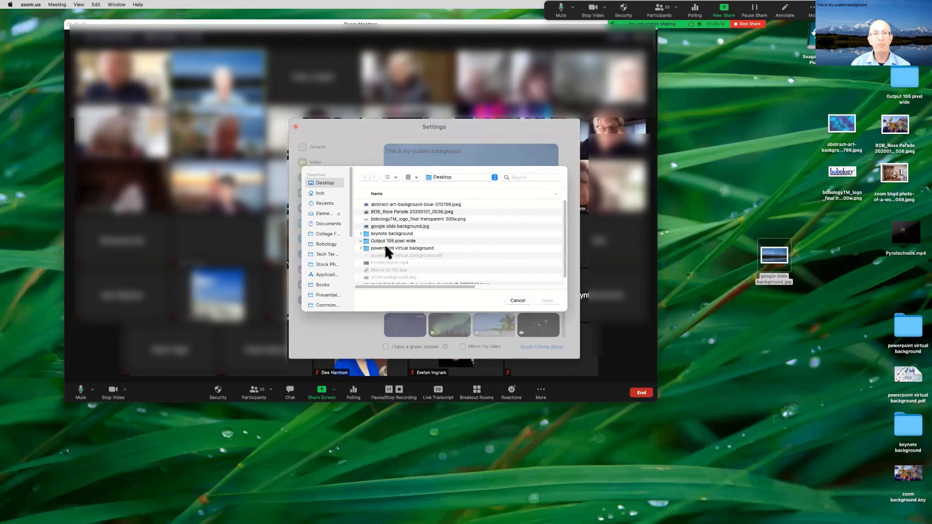
{"action": "left_click", "coordinate": [361, 248]}
{"action": "left_click", "coordinate": [380, 256]}
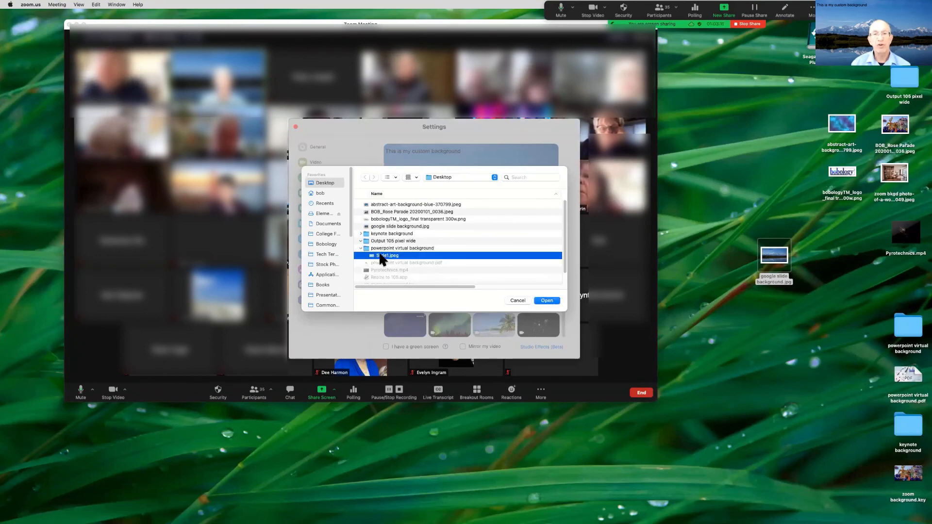
{"action": "left_click", "coordinate": [547, 300]}
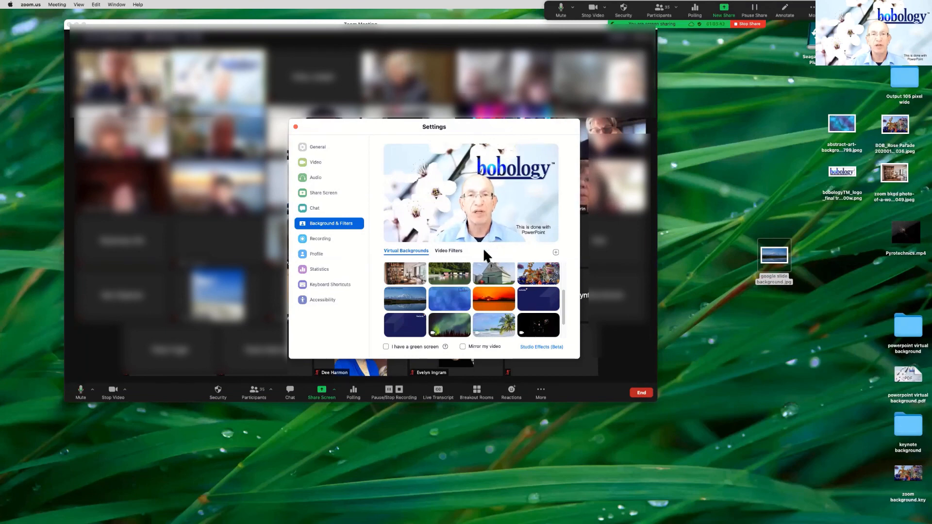
Step: Try the office bookshelf, green barn and orange harbor sunset backgrounds in turn, ending with the "Pyrotechnics.mp4" fireworks video background
{"action": "left_click", "coordinate": [403, 275]}
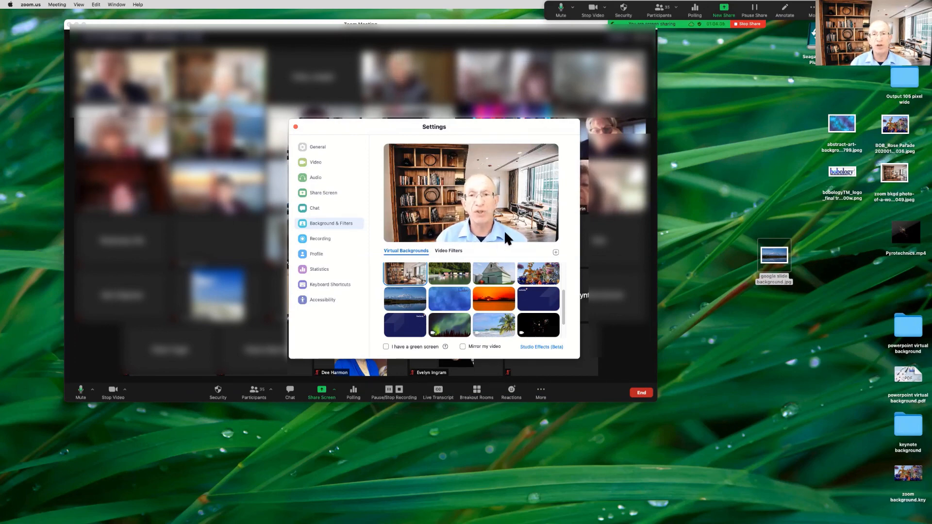
{"action": "left_click", "coordinate": [492, 273]}
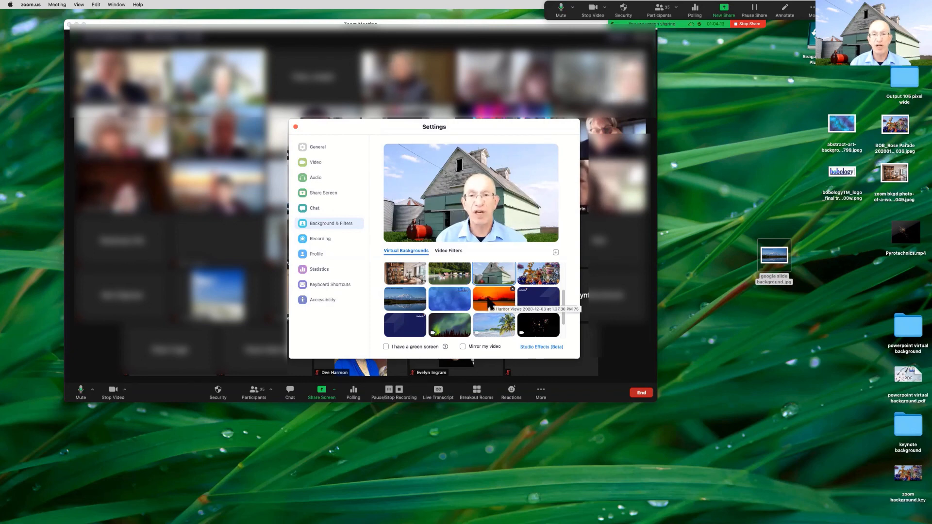
{"action": "left_click", "coordinate": [497, 304]}
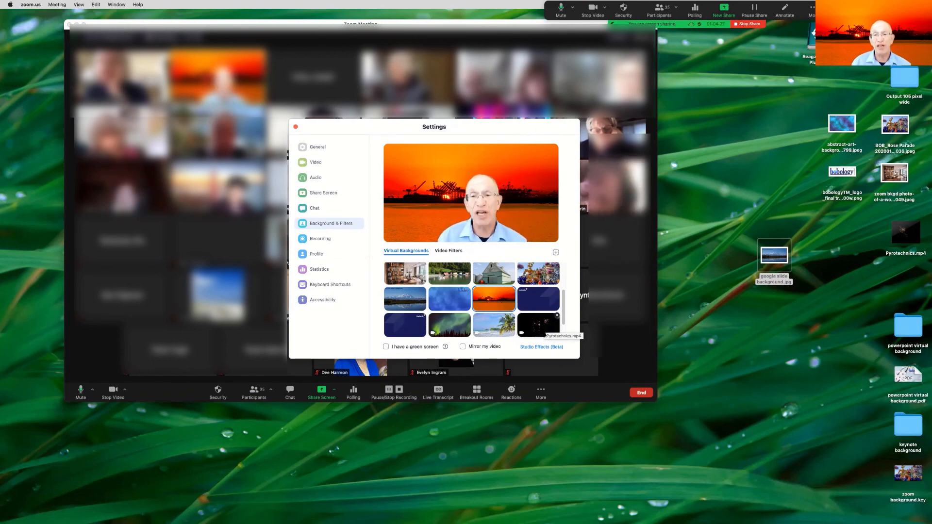
{"action": "left_click", "coordinate": [543, 330]}
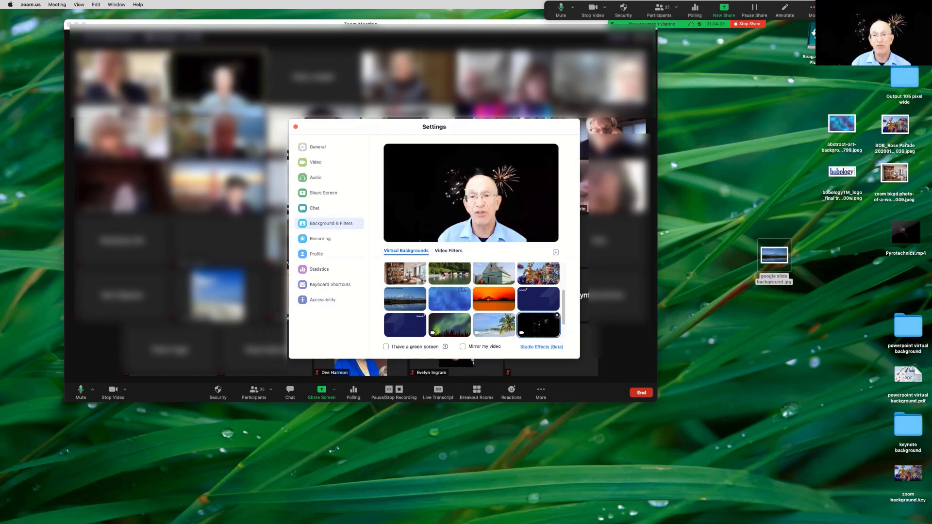